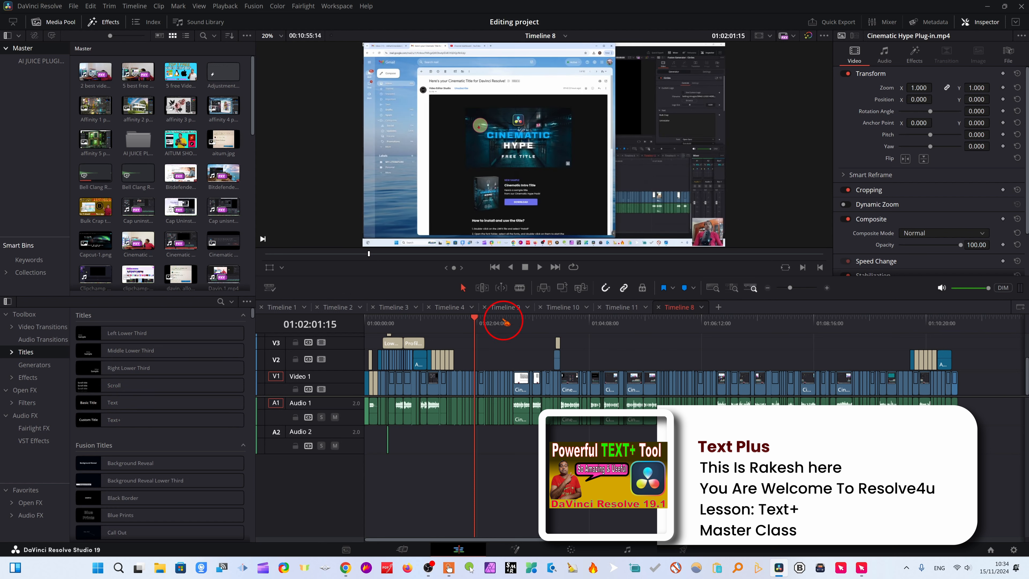
Add a Text+ title to Video 2 near 01:02:02:18, preview it over the footage and select its clip.
mouse_move(480, 330)
left_mouse_down()
mouse_move(450, 322)
mouse_move(498, 323)
mouse_move(476, 323)
left_mouse_up()
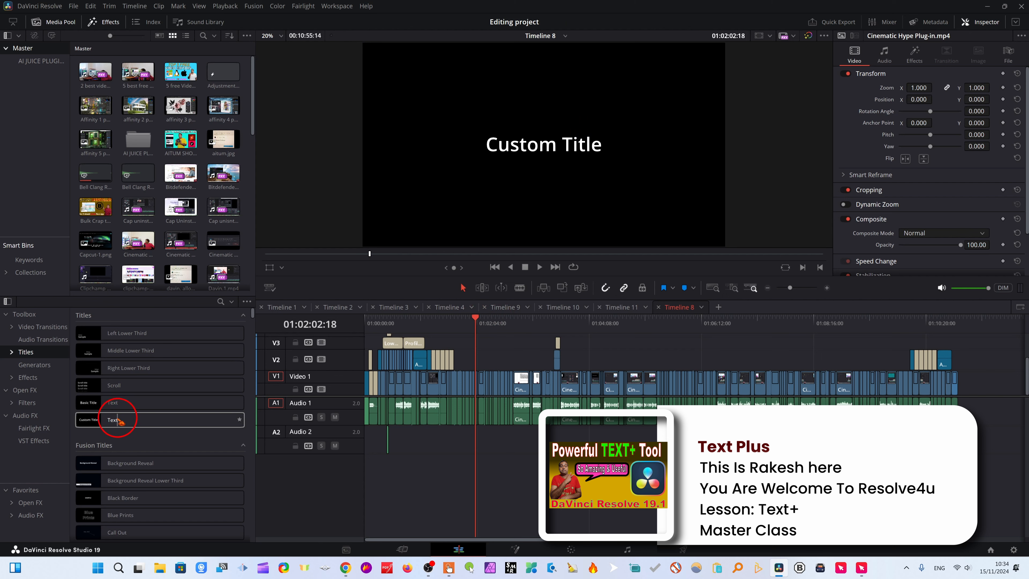
left_click_drag(114, 421, 530, 364)
left_click_drag(476, 322, 498, 321)
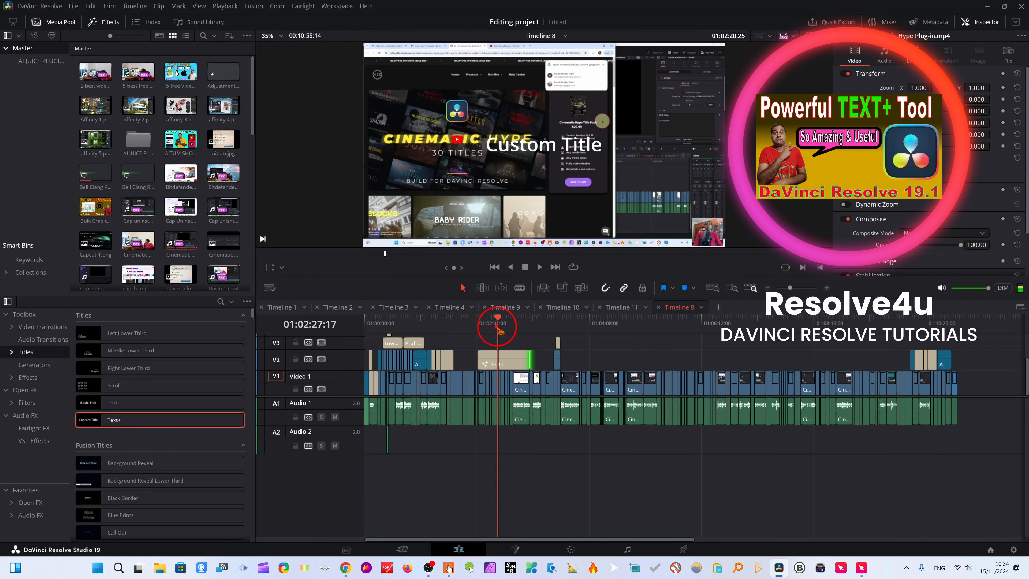
left_click(648, 355)
left_click(495, 363)
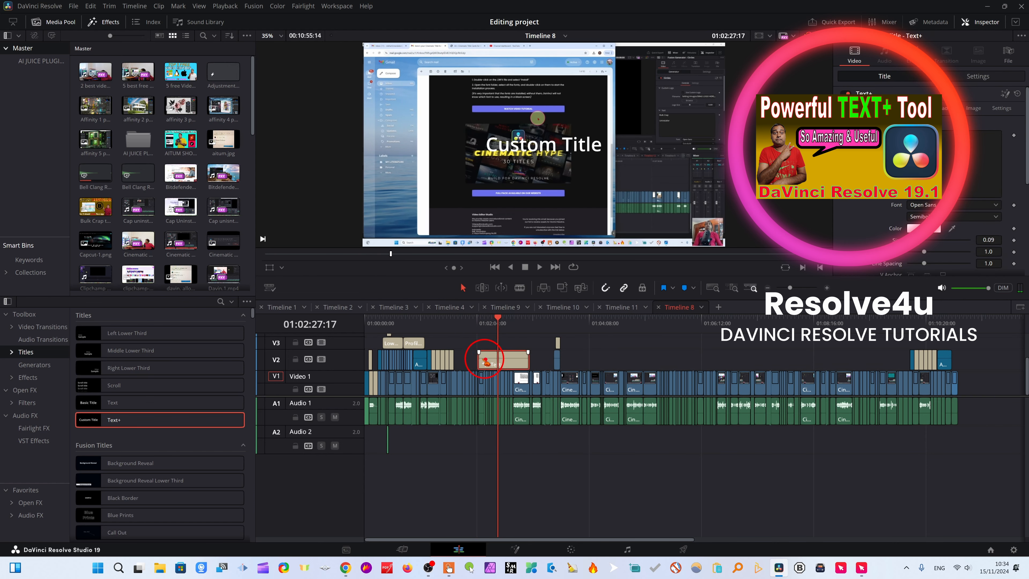
Move the Text+ clip to Video 4 at about 01:00:29:24 and park the playhead over it at 01:00:50:13.
left_click_drag(486, 359, 477, 360)
left_click_drag(491, 323, 503, 341)
left_click(466, 321)
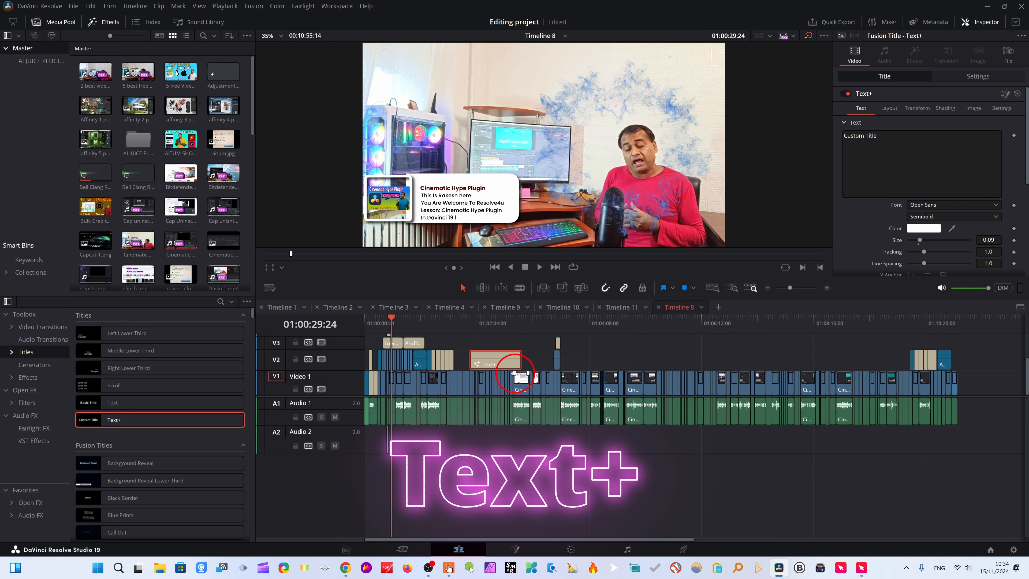
scroll(517, 374, "up", 2)
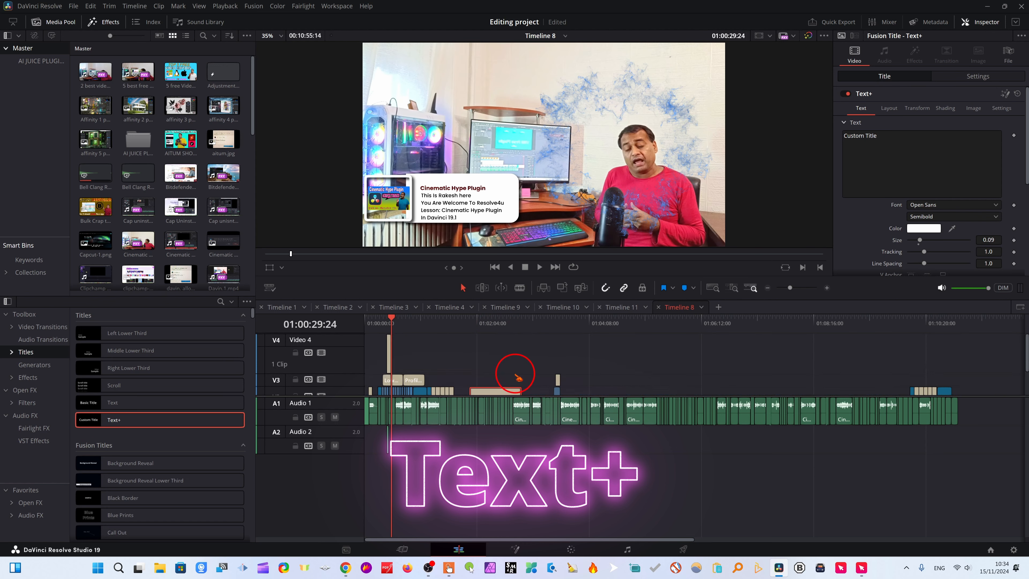
left_click_drag(494, 389, 423, 353)
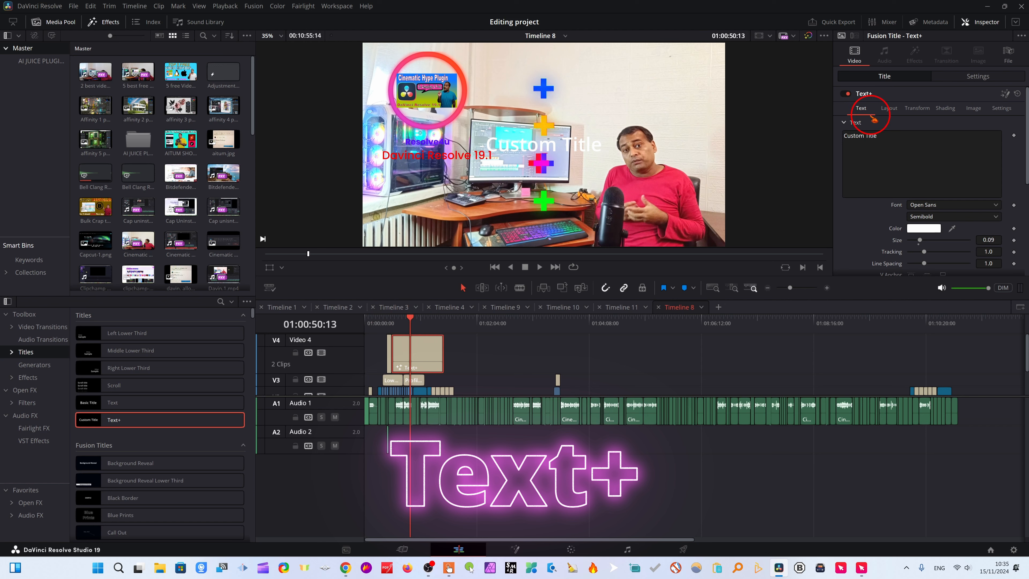
Review the Text+ title's Transform, Shading and Settings properties.
left_click(918, 109)
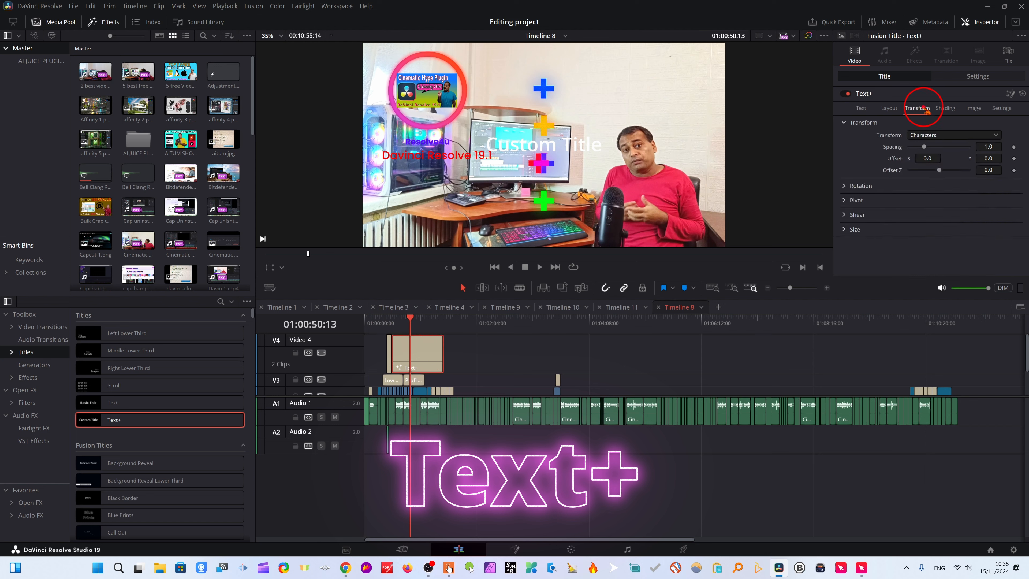
left_click(947, 108)
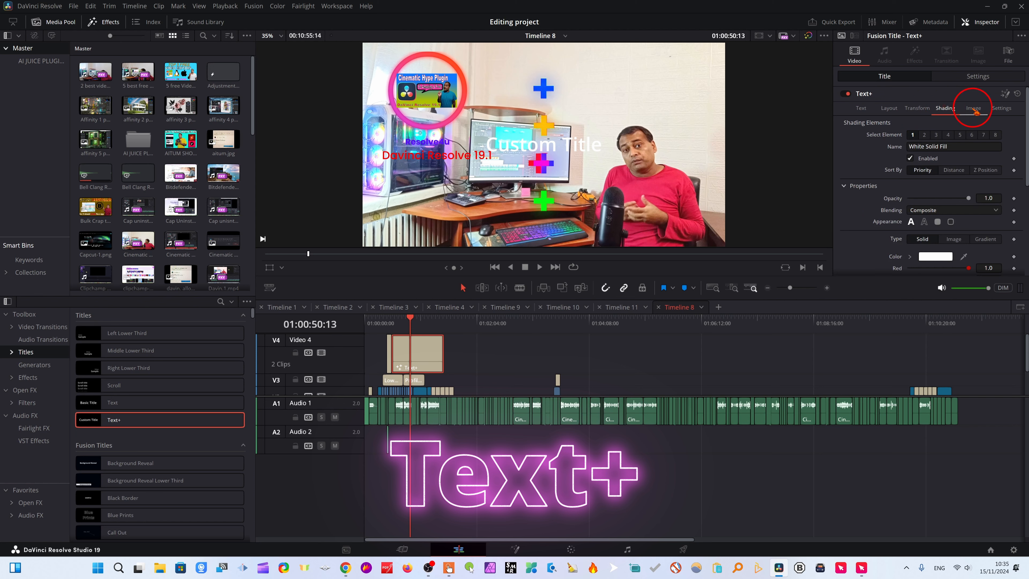
left_click(1000, 108)
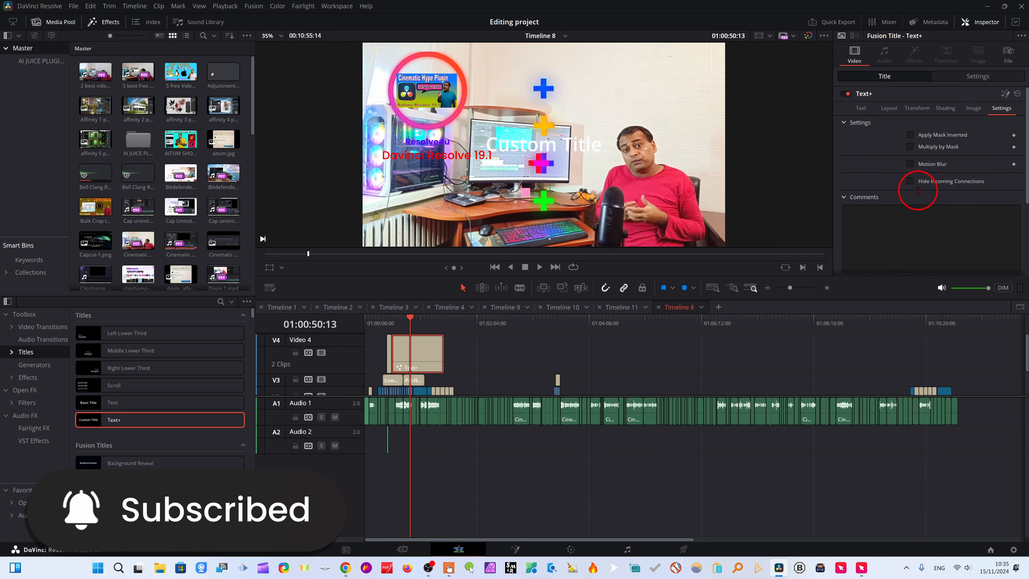
Replace the title's text with "Text+ Lesson-2" and "Master Class" on a second line.
left_click(856, 109)
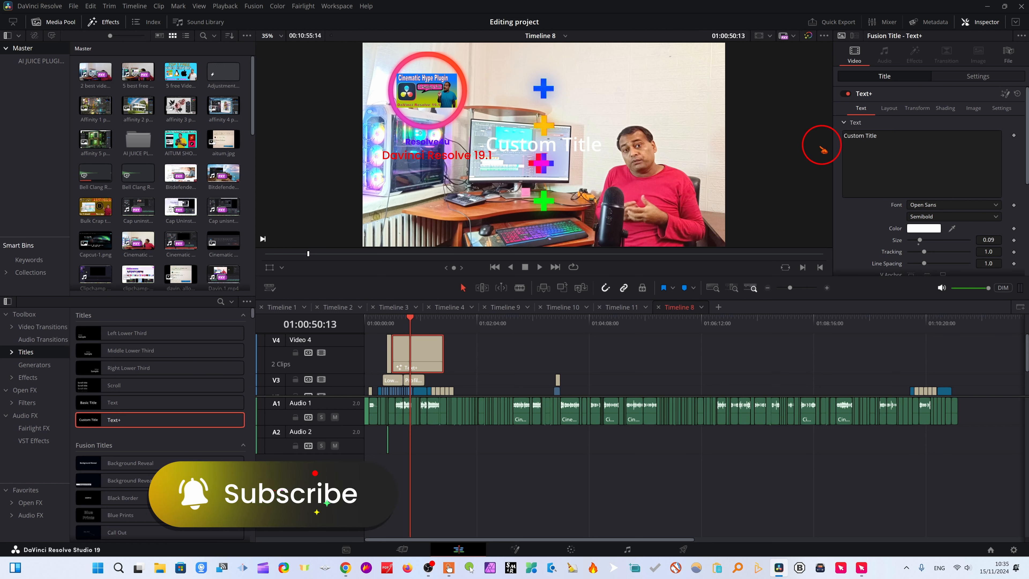
left_click_drag(886, 135, 845, 135)
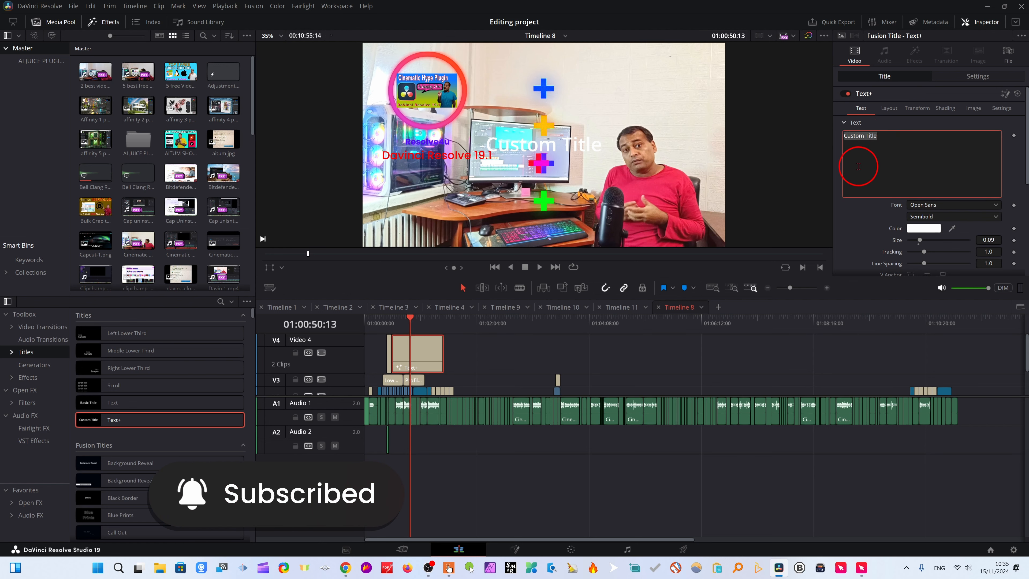
type("Text+ Lesson-2")
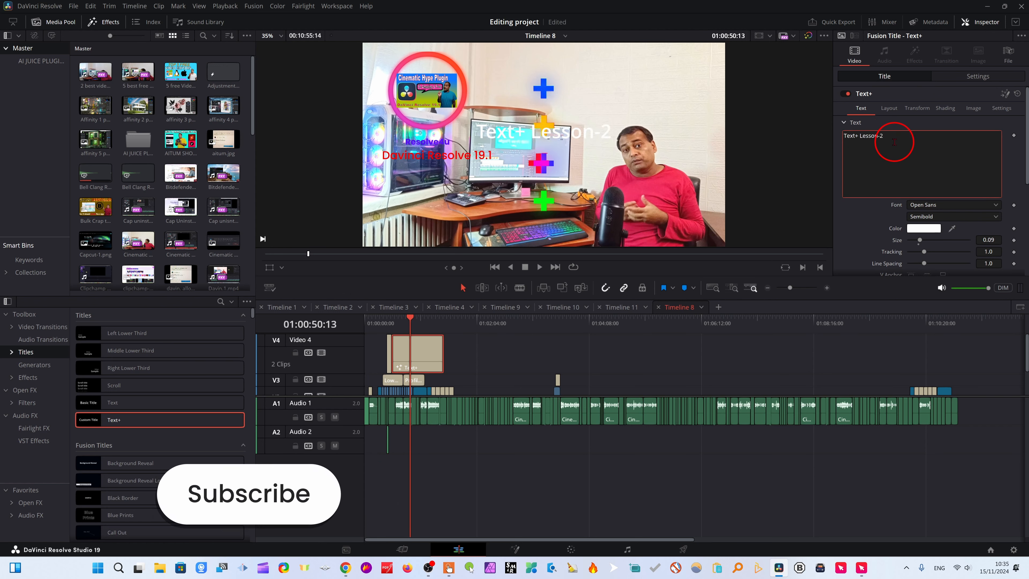
key("Return")
type("Master ")
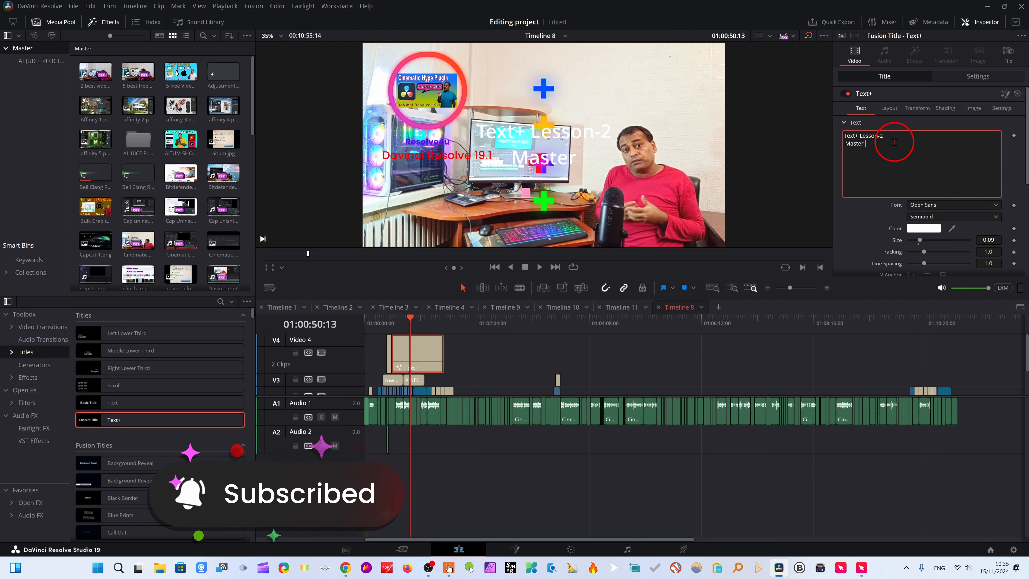
type("Class")
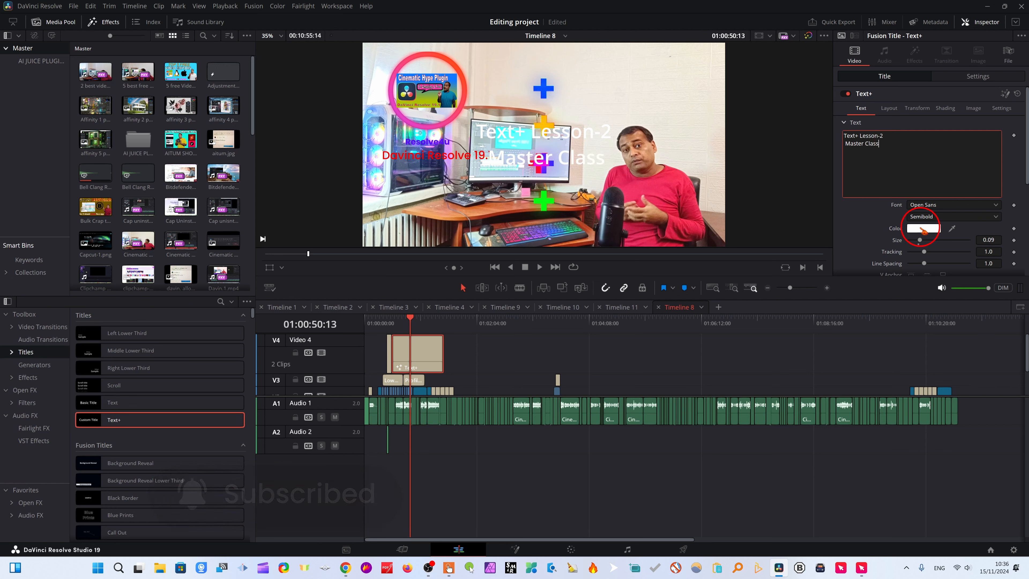
Change the title's text color to pink, #ff3874.
left_click(923, 229)
left_click(515, 228)
mouse_move(515, 228)
left_mouse_down()
mouse_move(587, 222)
mouse_move(518, 227)
left_mouse_up()
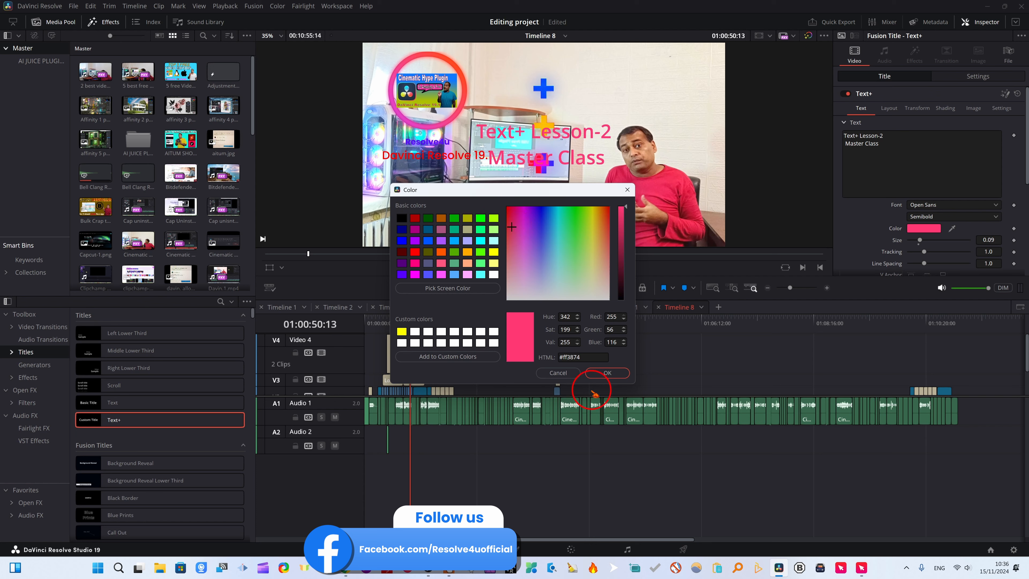
left_click(604, 372)
Reposition the title clip to the upper right of the video frame, above the presenter, using its clip-level Transform.
scroll(983, 188, "down", 2)
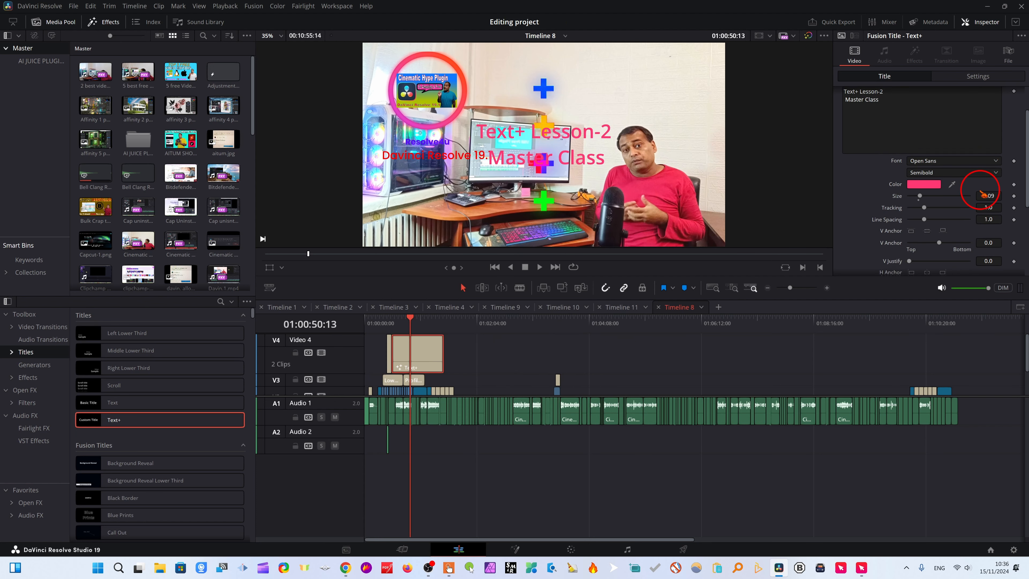
scroll(951, 195, "up", 2)
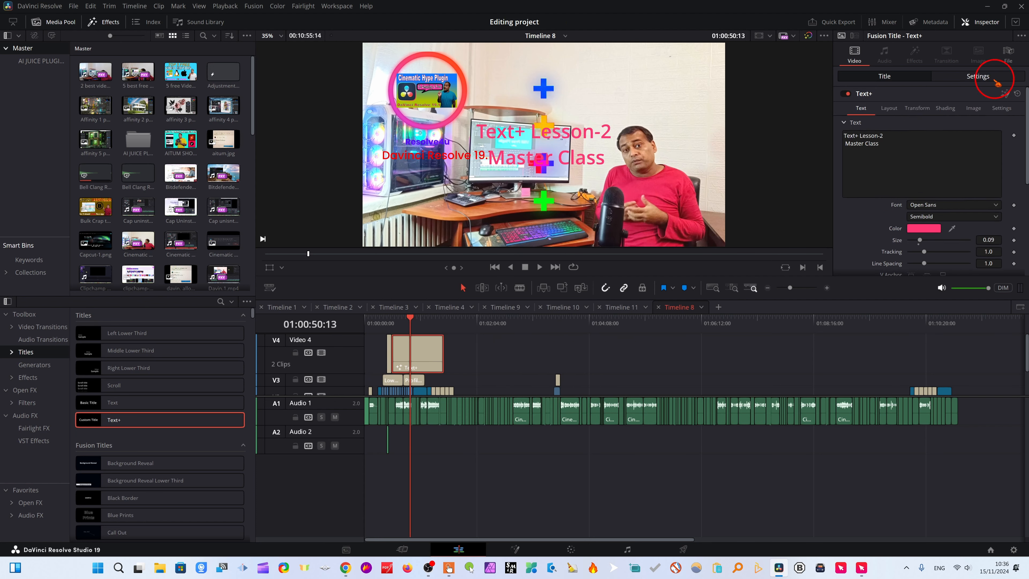
left_click(989, 76)
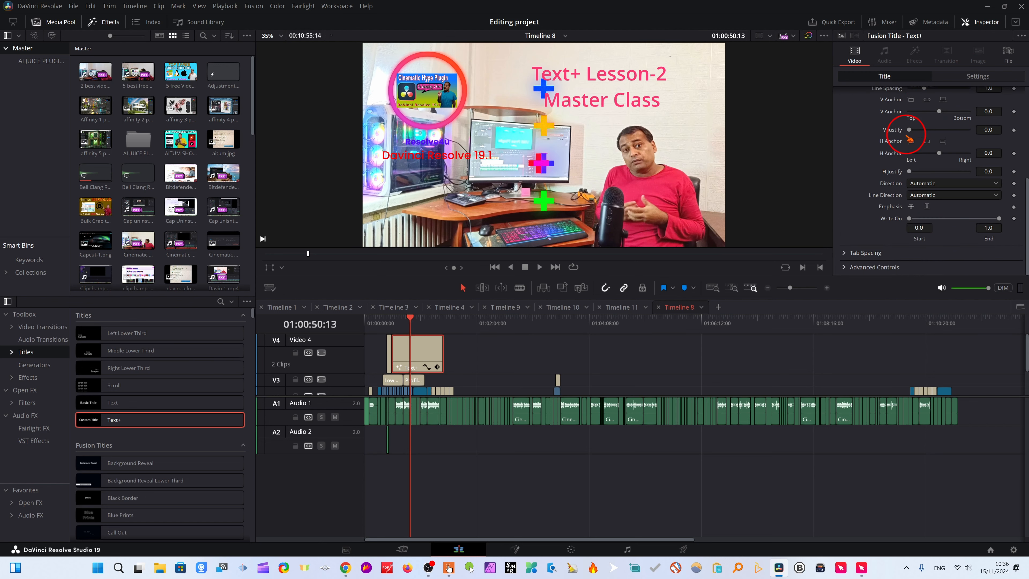
scroll(924, 154, "up", 3)
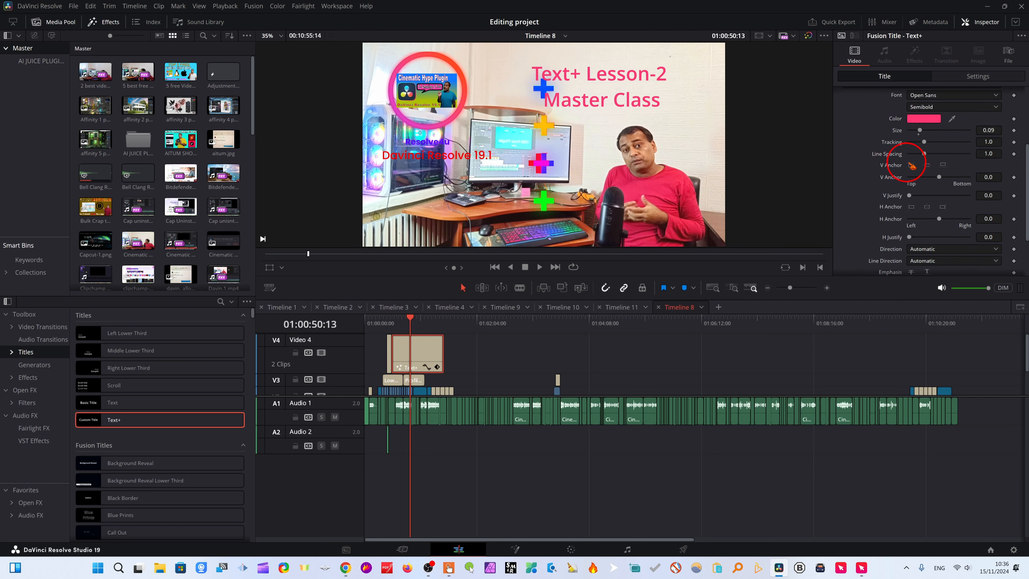
Examine the title's remaining text options, expanding Tab Spacing and Advanced Controls.
scroll(913, 226, "down", 3)
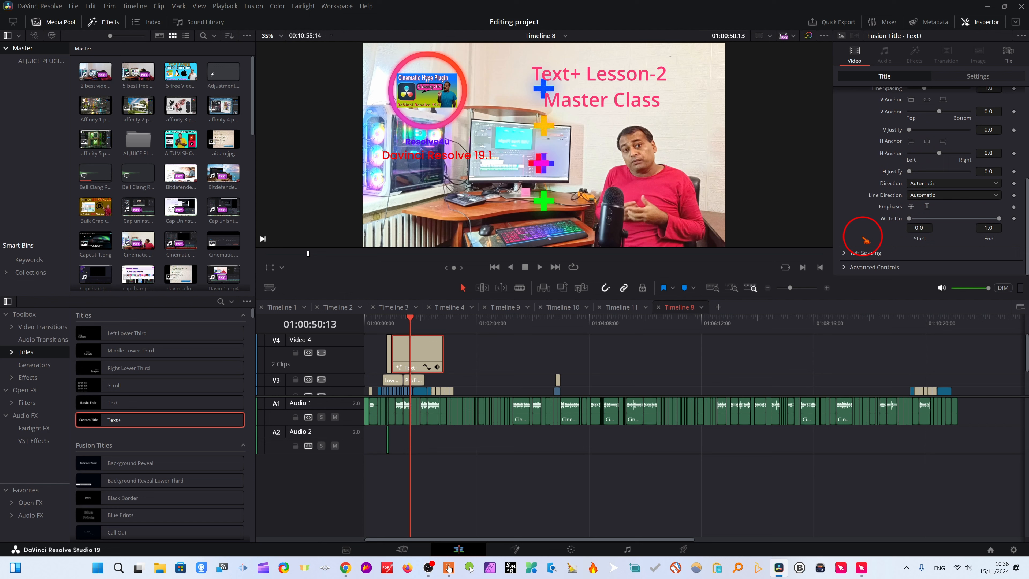
left_click(844, 253)
scroll(934, 237, "down", 2)
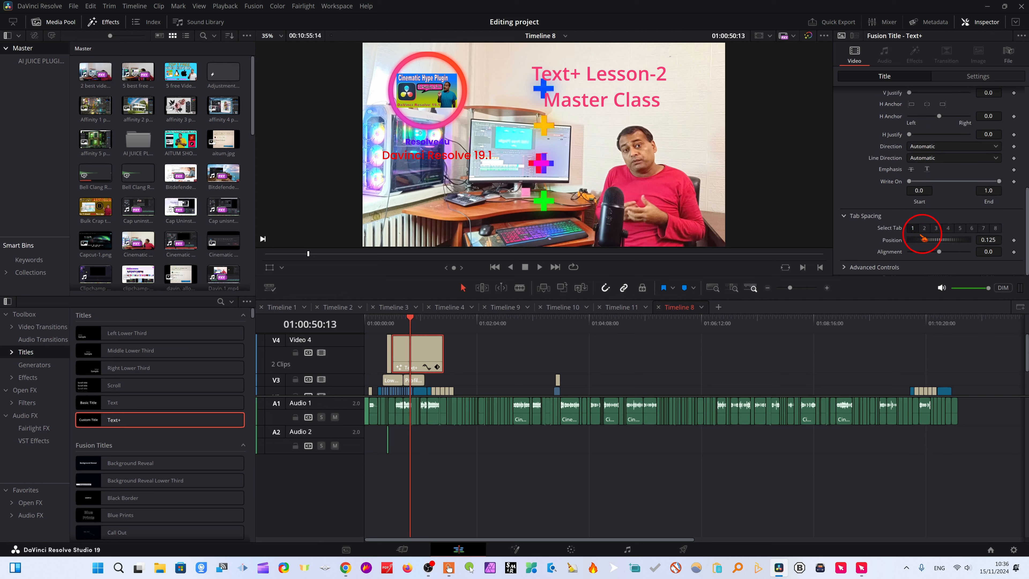
left_click(844, 268)
scroll(891, 246, "down", 6)
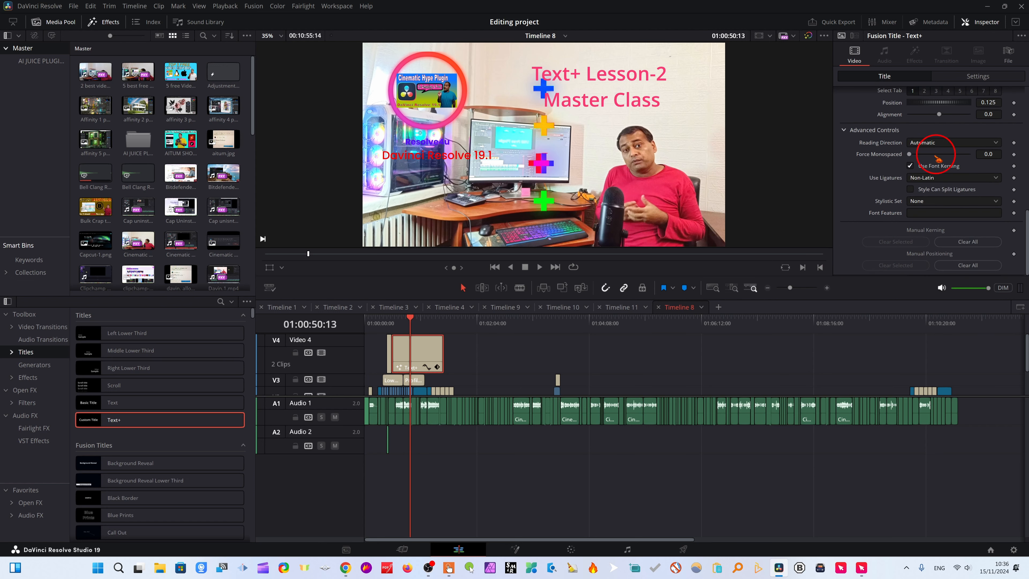
scroll(936, 158, "up", 10)
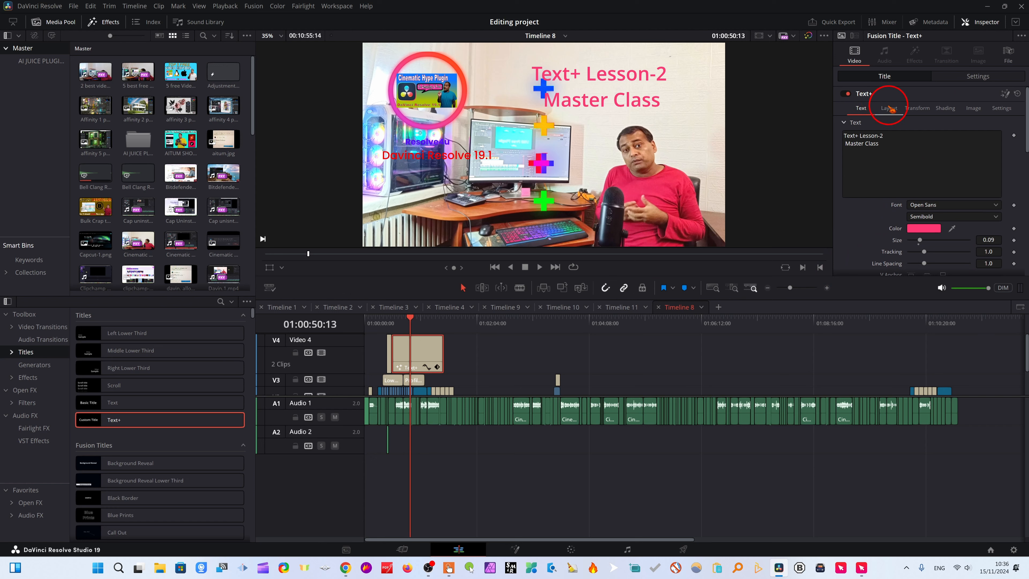
Set the title's layout center to X 0.494, Y 0.519, its layout size to 0.835 and its perspective to 1.0.
left_click(889, 108)
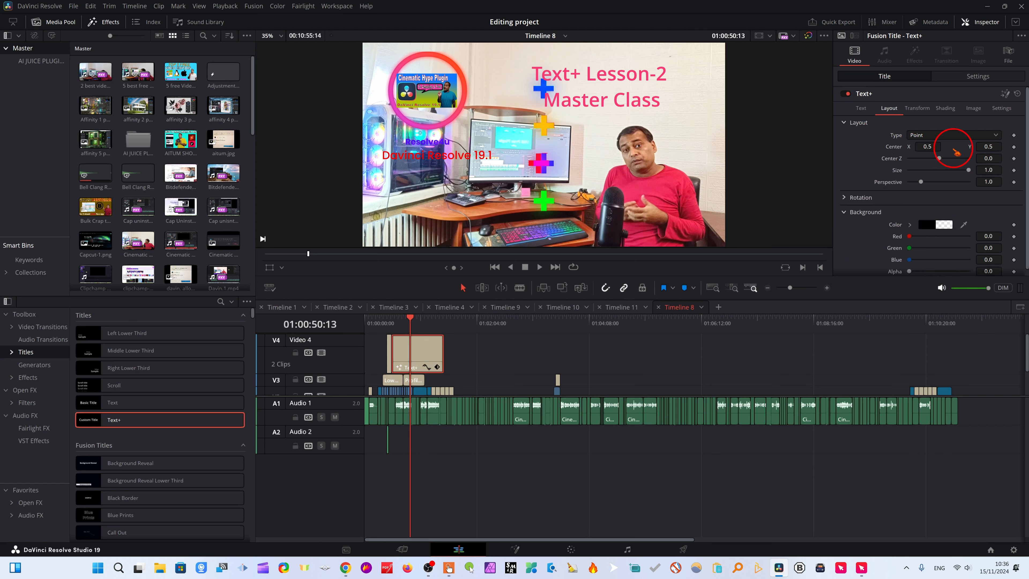
left_click_drag(916, 147, 937, 202)
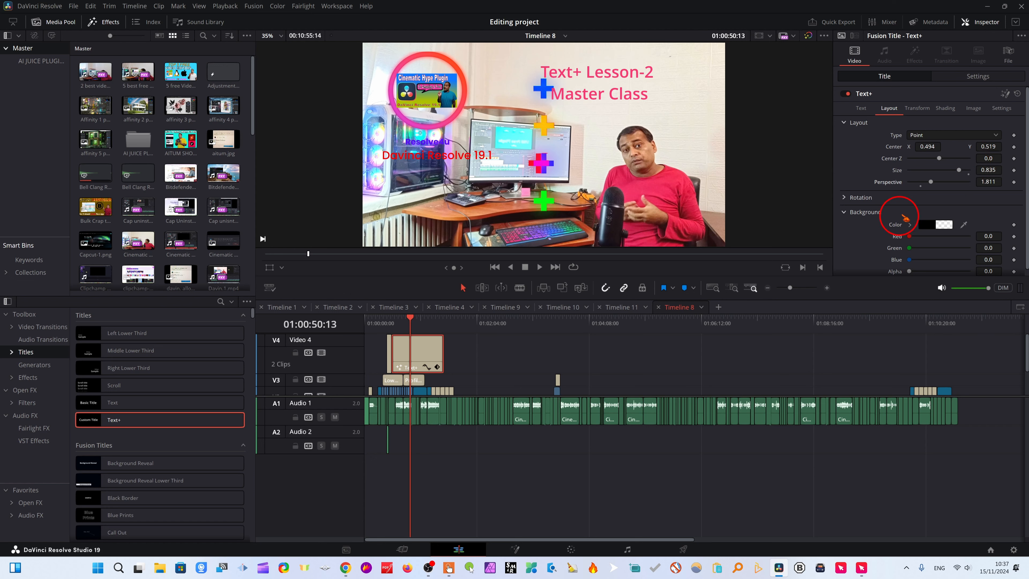
left_click_drag(931, 183, 920, 182)
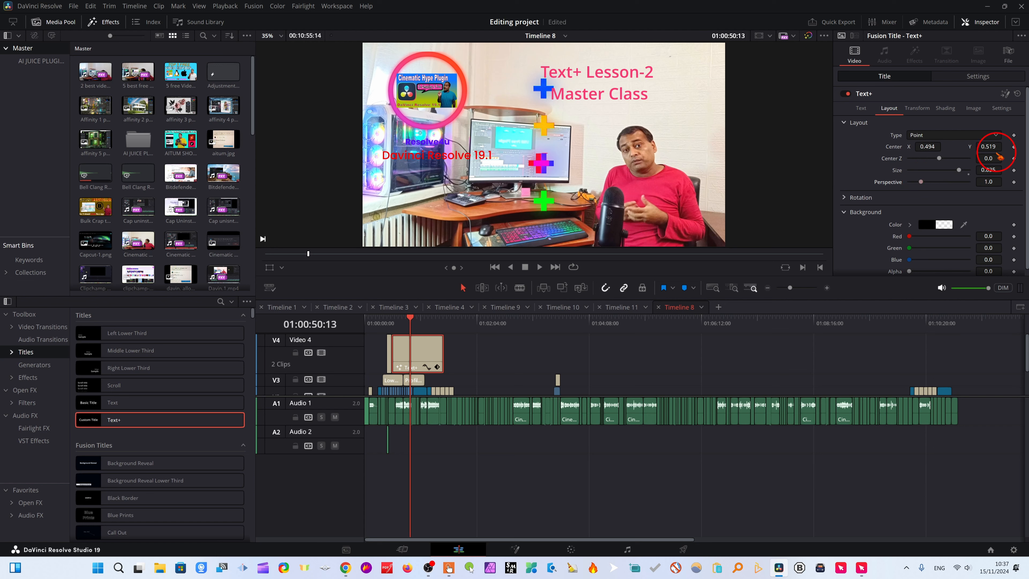
Rotate the title's layout to 2.6 on X and -26.1 on Y.
left_click(842, 198)
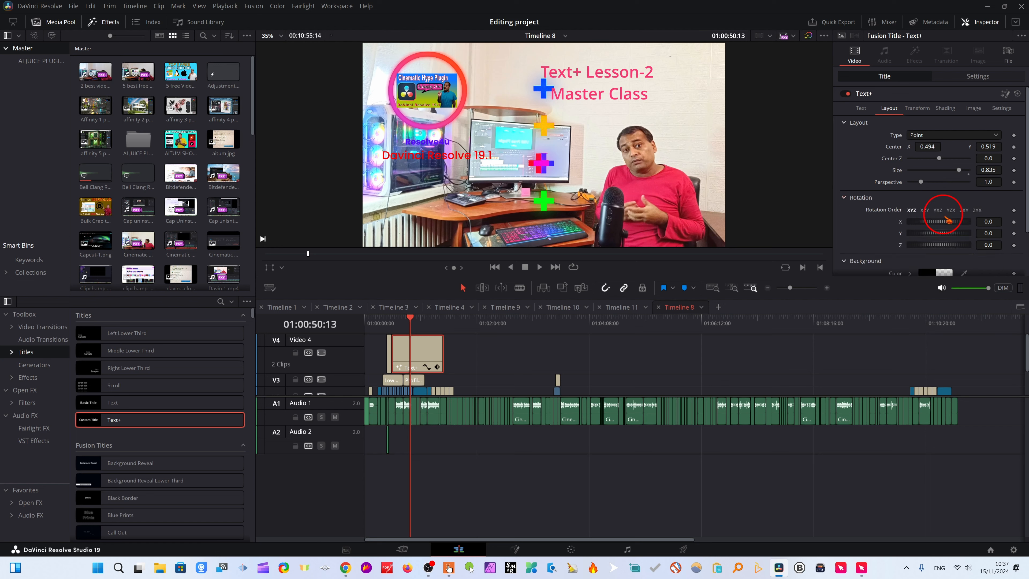
mouse_move(927, 222)
left_mouse_down()
mouse_move(940, 229)
mouse_move(935, 252)
mouse_move(964, 232)
mouse_move(926, 237)
mouse_move(943, 226)
left_mouse_up()
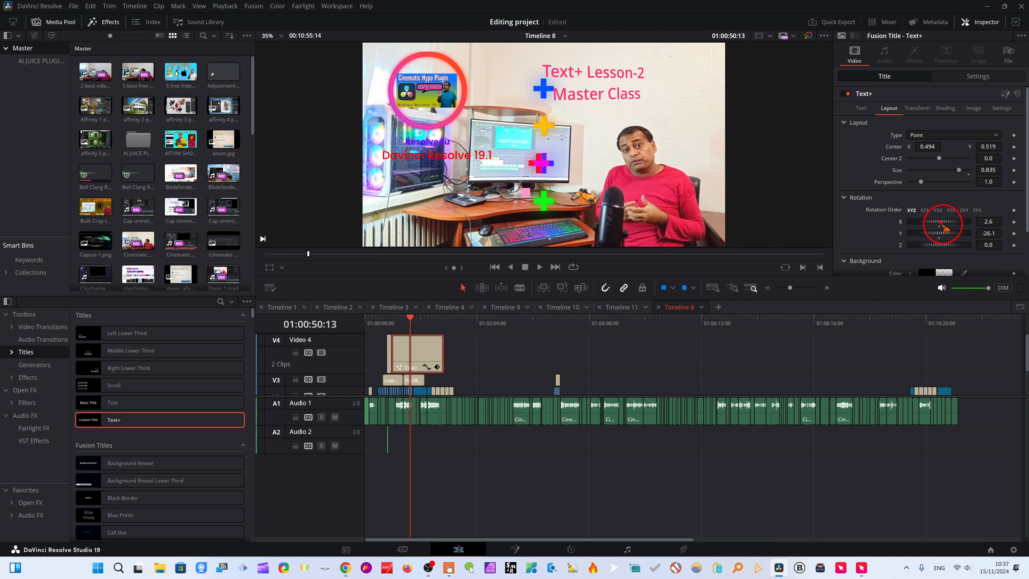
scroll(958, 220, "down", 3)
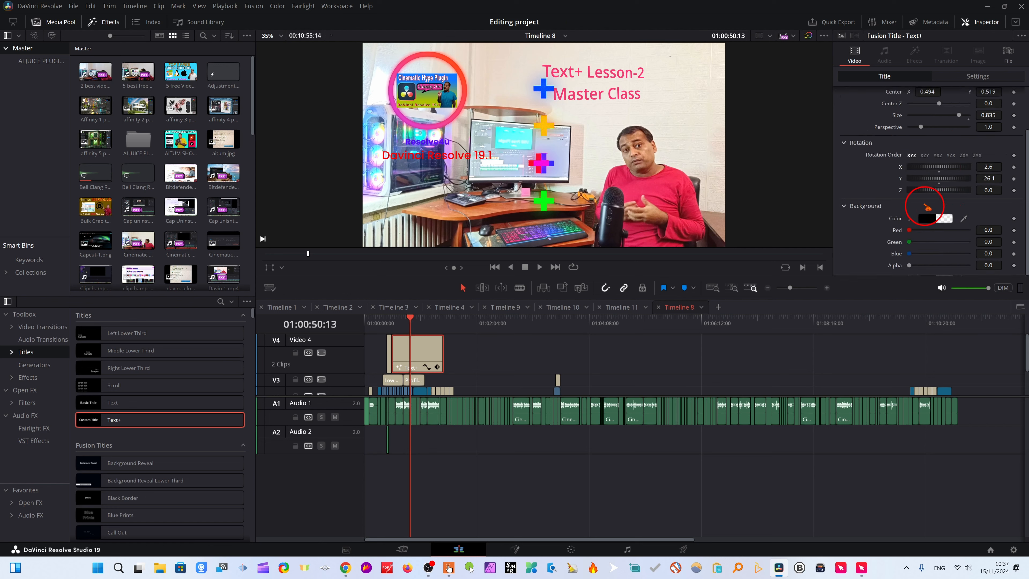
mouse_move(928, 192)
left_mouse_down()
mouse_move(901, 191)
mouse_move(940, 198)
mouse_move(912, 197)
mouse_move(928, 201)
left_mouse_up()
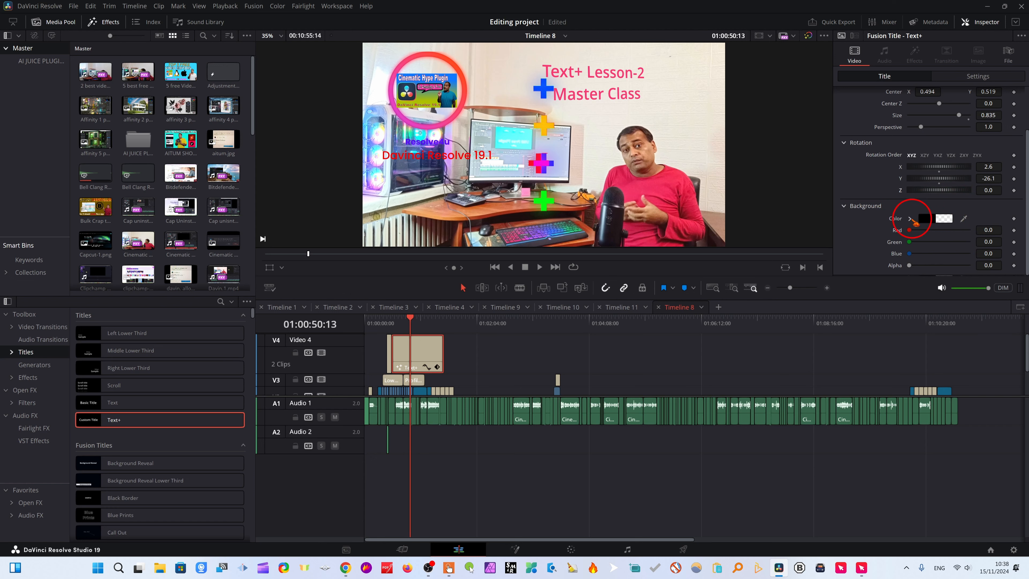
Set the title's layout background color to dark red, #aa0000.
left_click(926, 219)
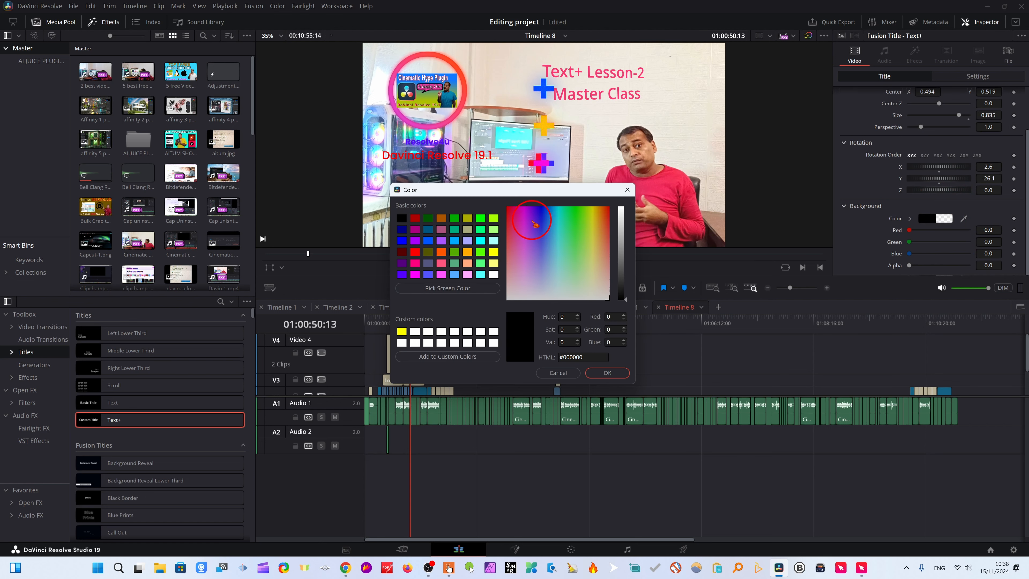
left_click(518, 219)
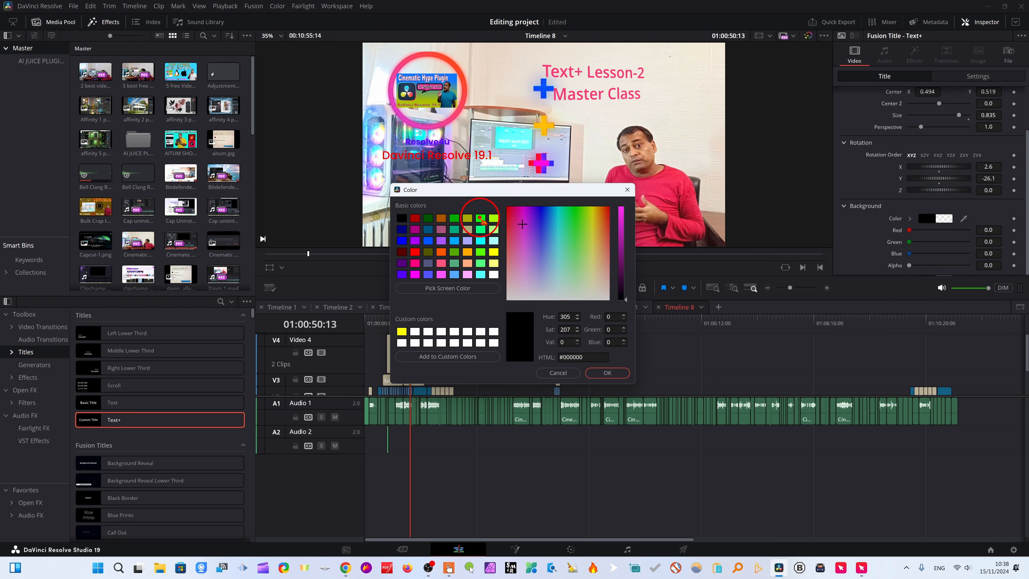
left_click(481, 219)
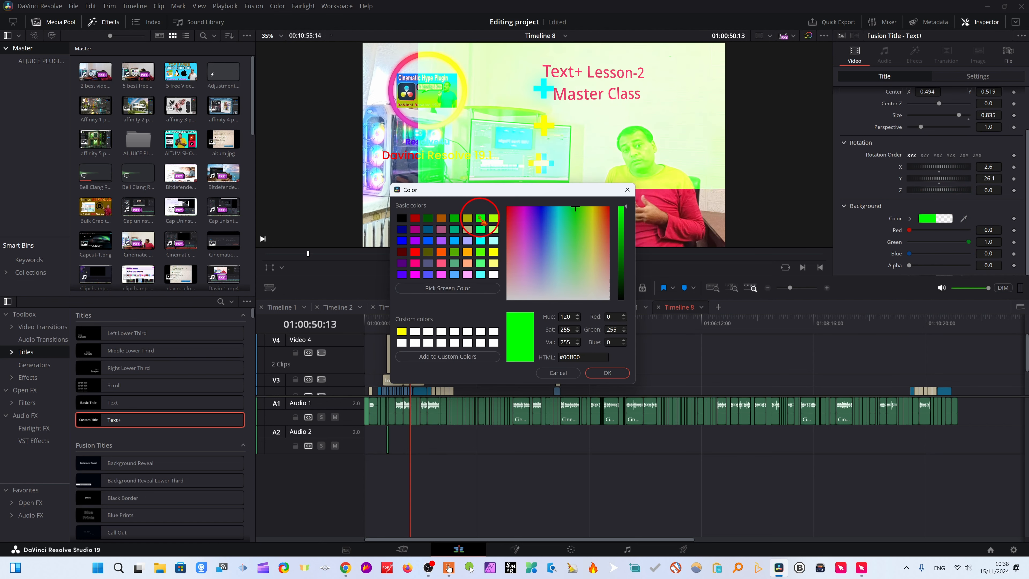
left_click(414, 219)
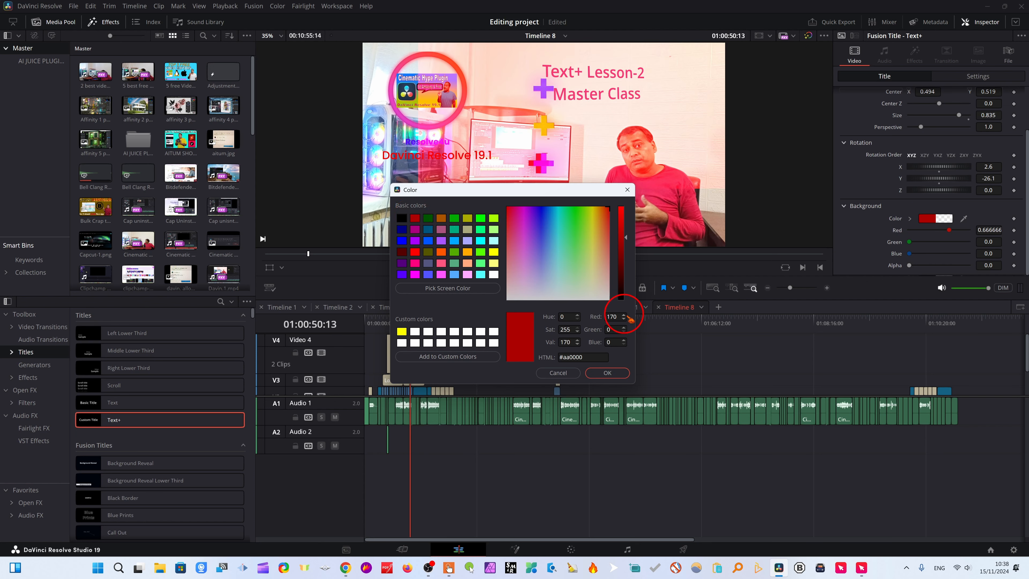
left_click(606, 373)
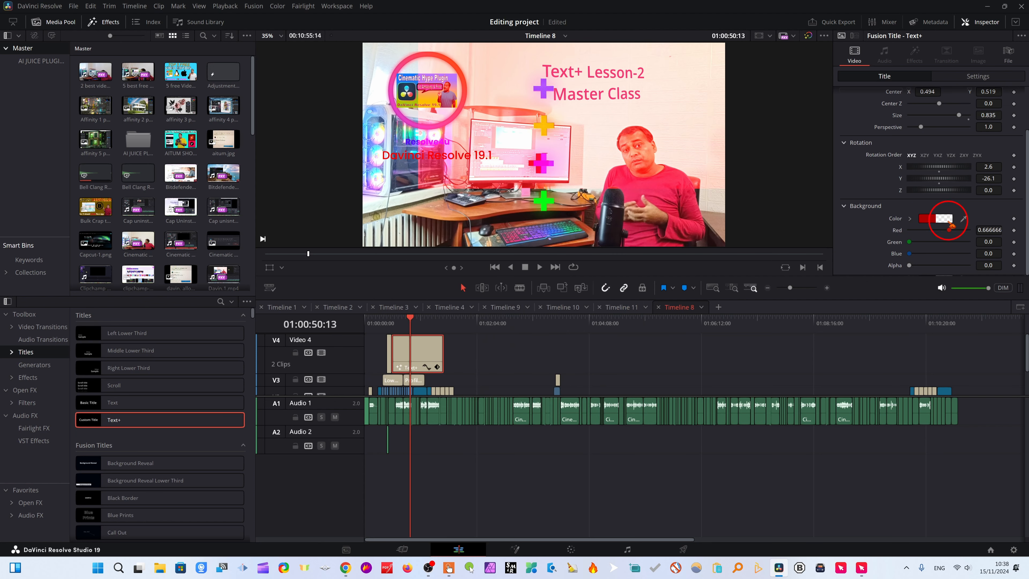
Adjust the title's layout background color to red 0.465 and green 0.22, with alpha at 0.165.
mouse_move(951, 232)
left_mouse_down()
mouse_move(969, 231)
mouse_move(917, 235)
mouse_move(966, 233)
mouse_move(921, 231)
mouse_move(938, 235)
left_mouse_up()
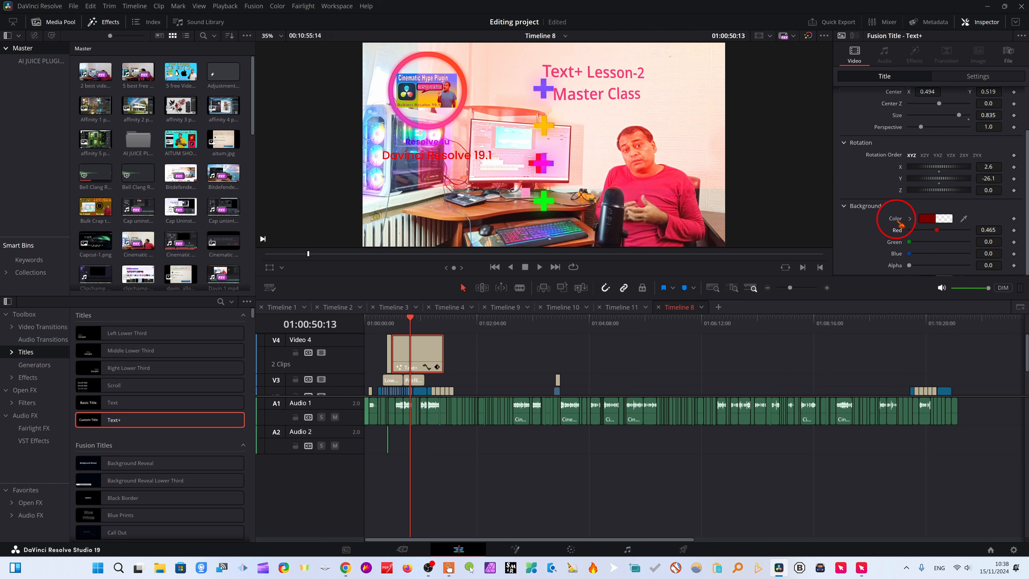
left_click_drag(910, 243, 925, 243)
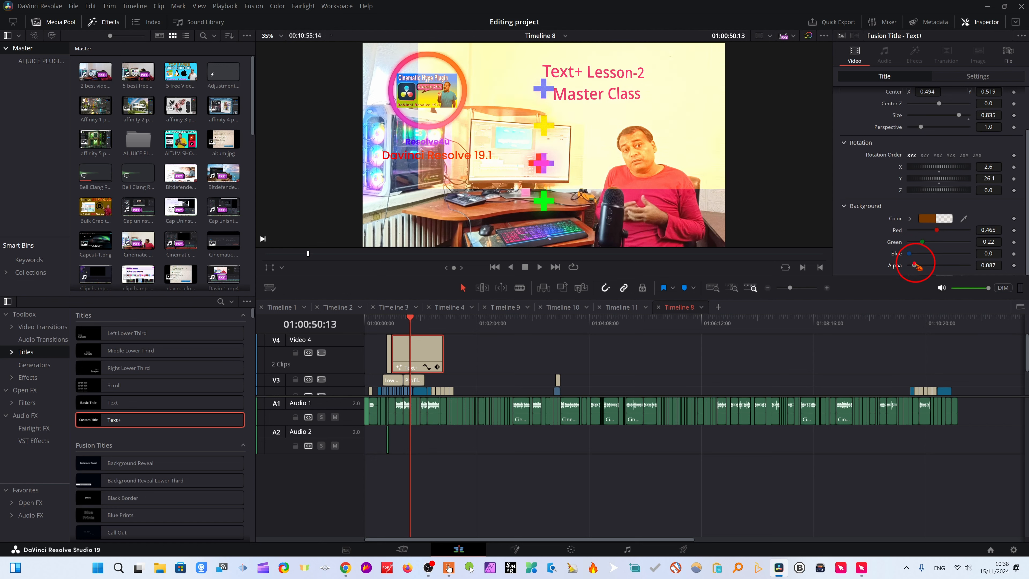
mouse_move(915, 265)
left_mouse_down()
mouse_move(960, 269)
mouse_move(922, 275)
left_mouse_up()
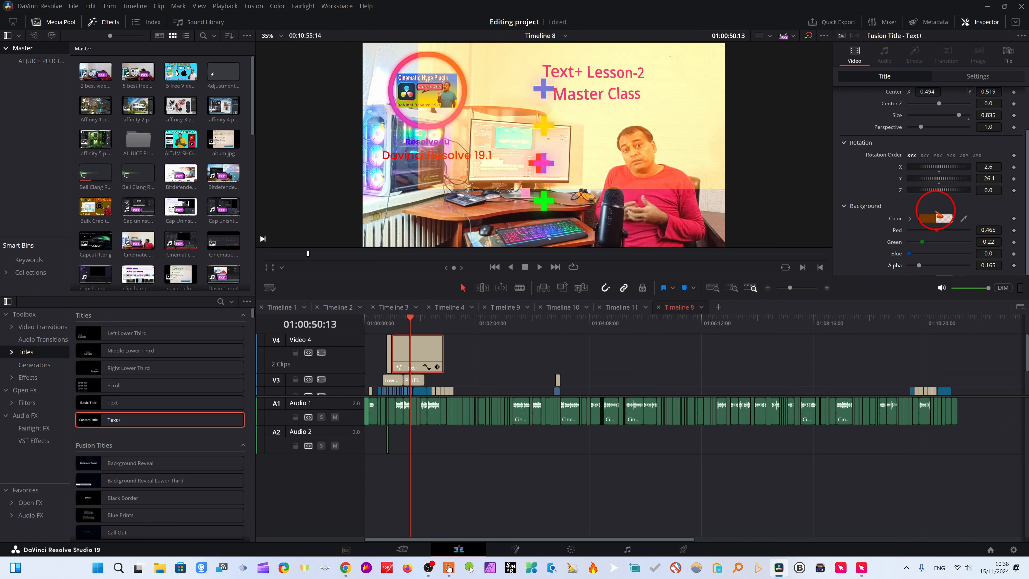
Set the title's layout Center Z to 0.48, its size to 0.898 and its perspective to 1.063.
scroll(918, 137, "up", 3)
scroll(969, 191, "down", 3)
scroll(931, 227, "up", 3)
left_click_drag(940, 159, 933, 182)
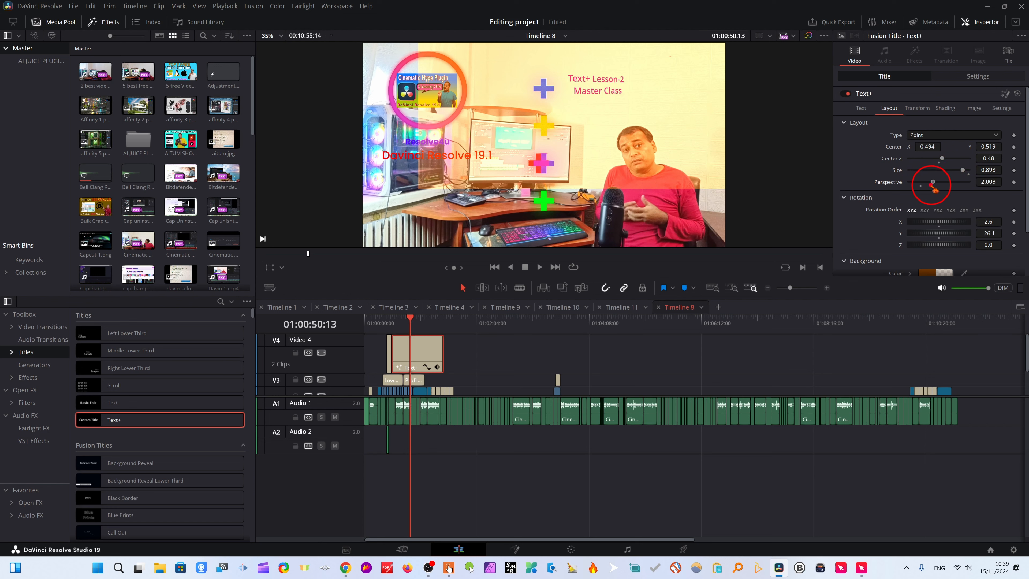
scroll(944, 212, "down", 2)
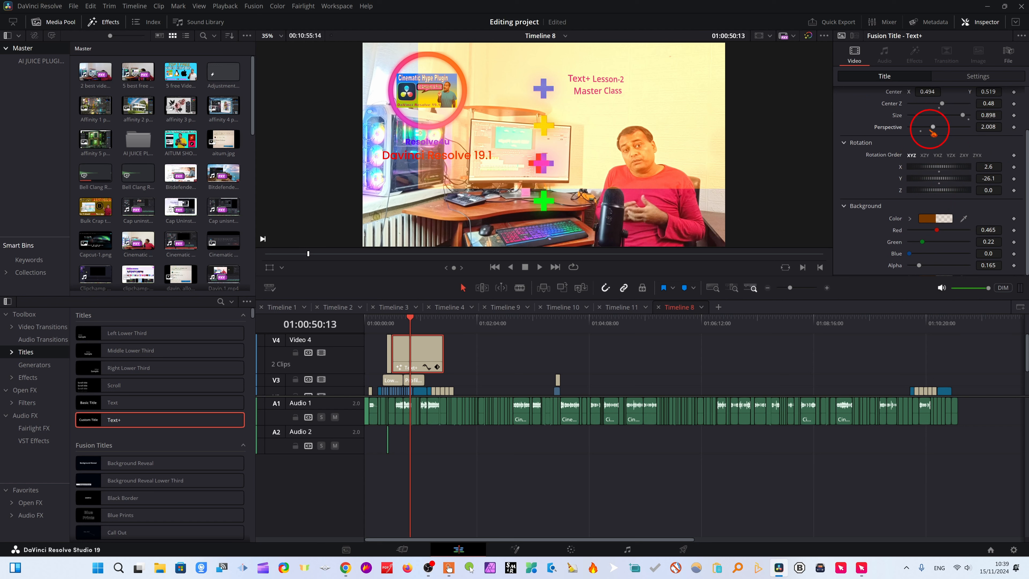
mouse_move(934, 128)
left_mouse_down()
mouse_move(912, 132)
mouse_move(931, 137)
mouse_move(920, 153)
mouse_move(961, 149)
mouse_move(897, 151)
mouse_move(923, 145)
left_mouse_up()
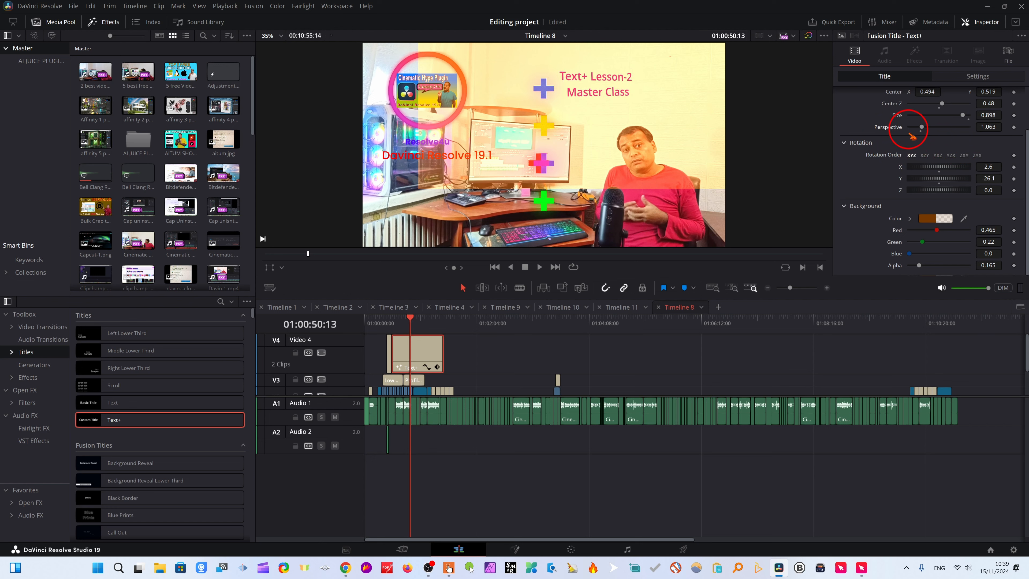
scroll(956, 147, "up", 2)
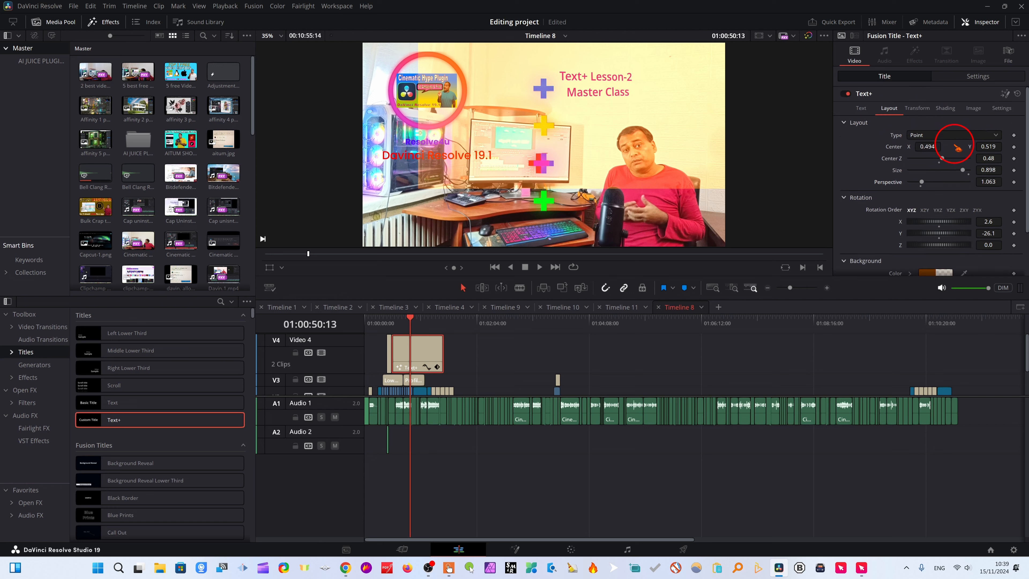
Set the title clip's transform zoom to 1.300 and its position to X 398, Y 315.
left_click(978, 77)
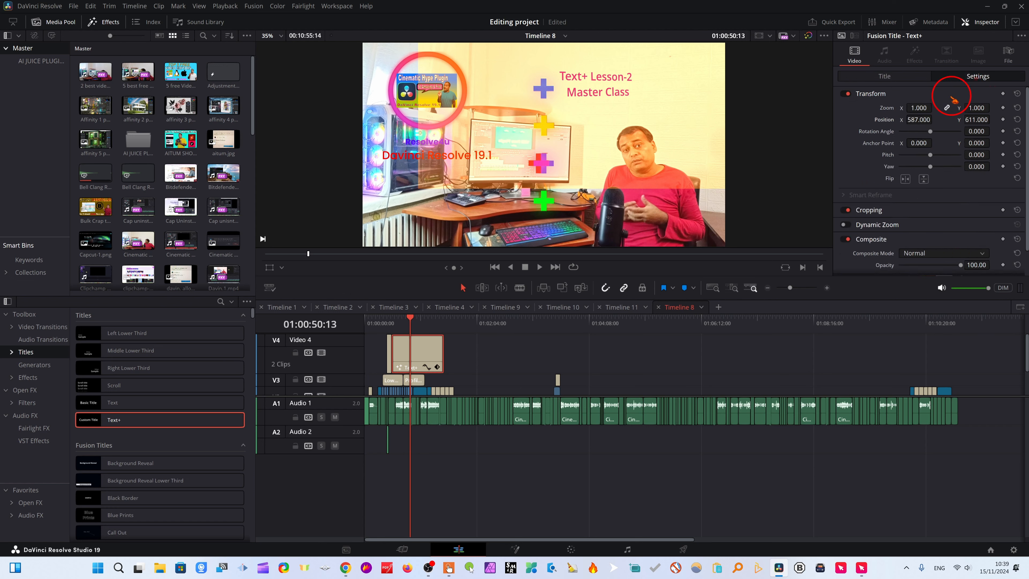
left_click_drag(917, 108, 835, 276)
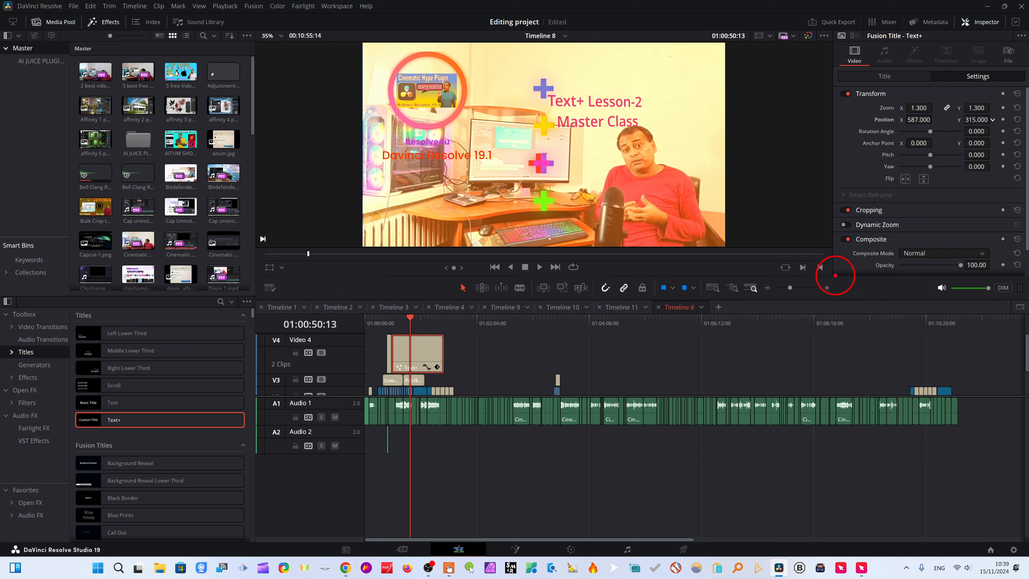
left_click_drag(919, 120, 825, 130)
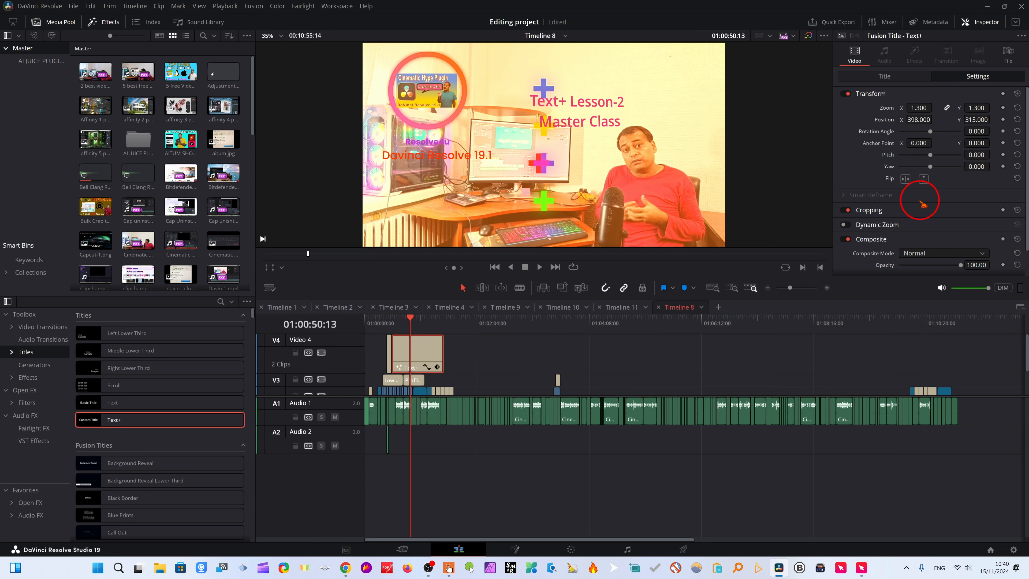
Change the title's layout background color to purple, #5a0f77.
left_click(884, 76)
scroll(960, 211, "down", 2)
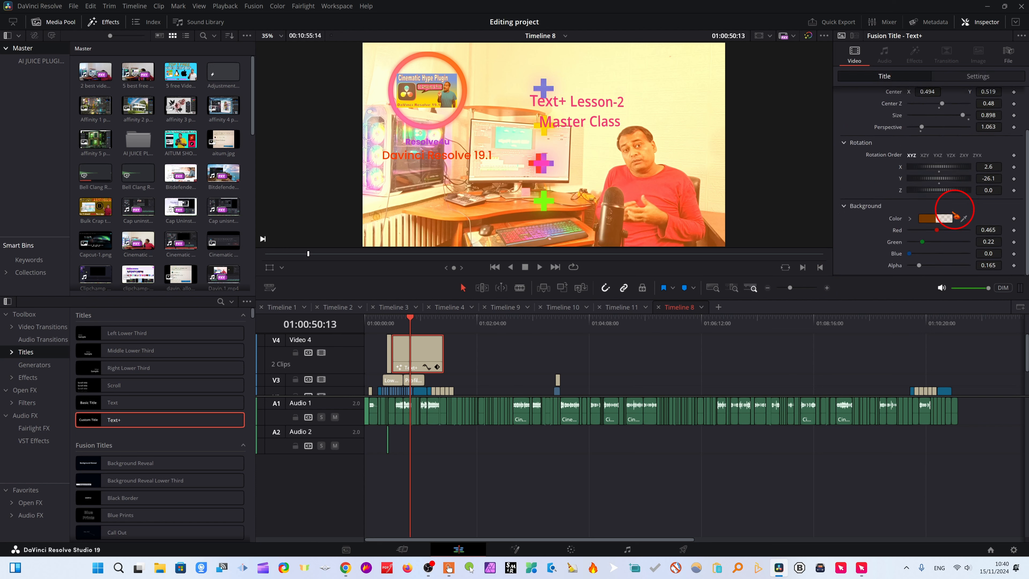
left_click(928, 223)
left_click_drag(593, 223, 529, 219)
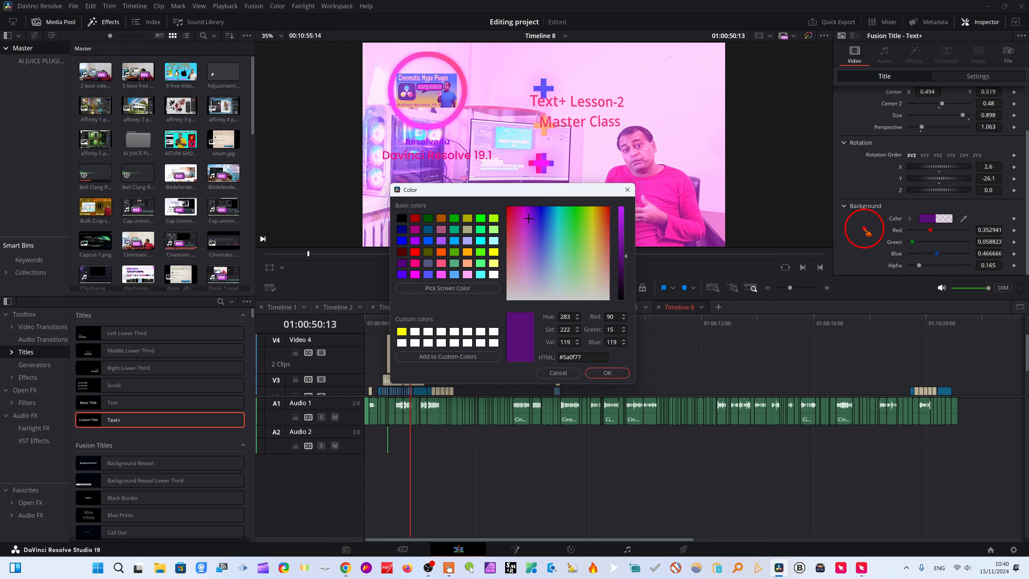
left_click(608, 372)
Keyframe the background's red channel at 01:00:41:16 with value 0.0, and set blue to 0.0 and alpha to 0.11.
left_click(400, 321)
left_click_drag(402, 324, 405, 322)
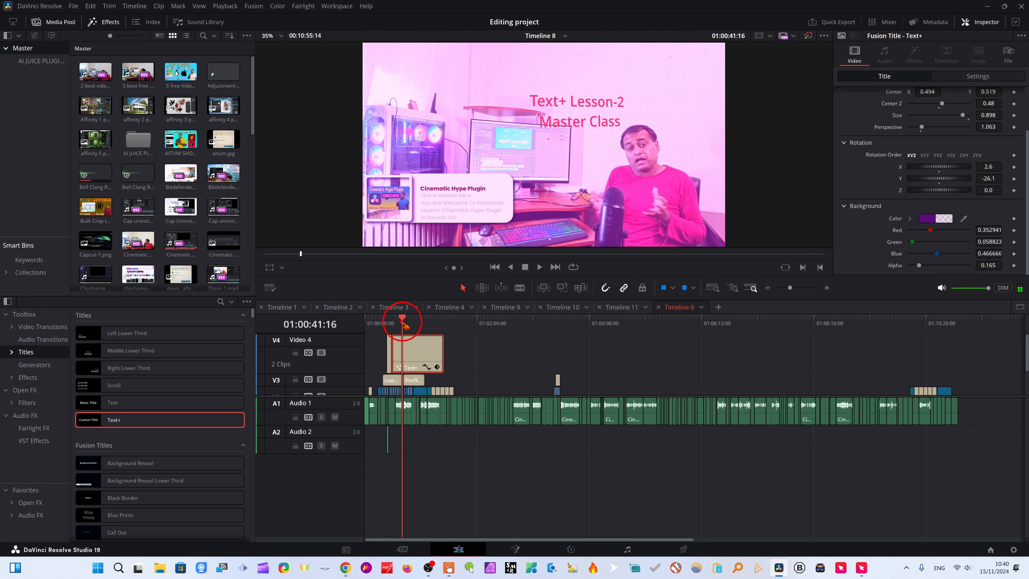
left_click(1014, 230)
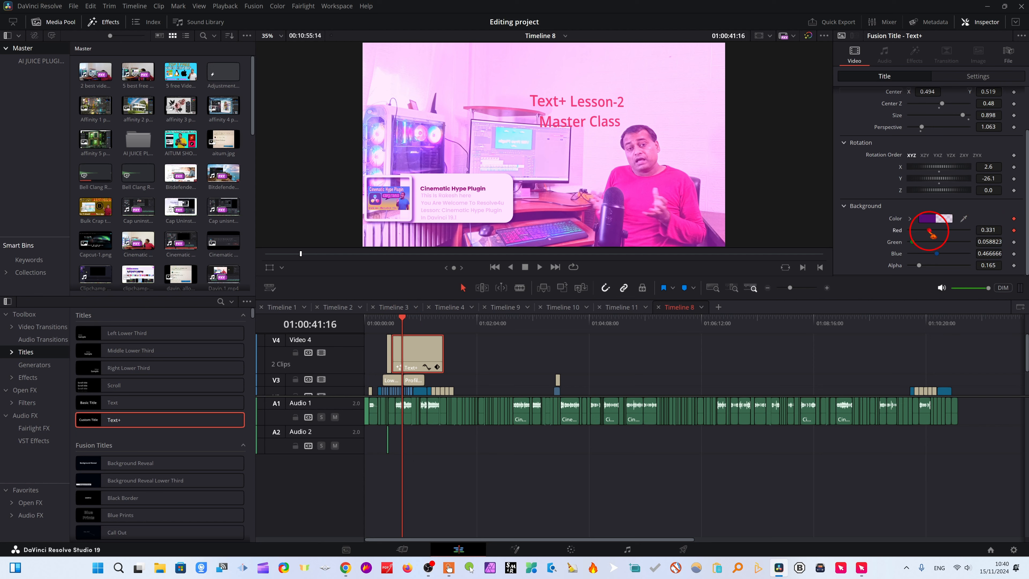
left_click_drag(930, 232, 901, 237)
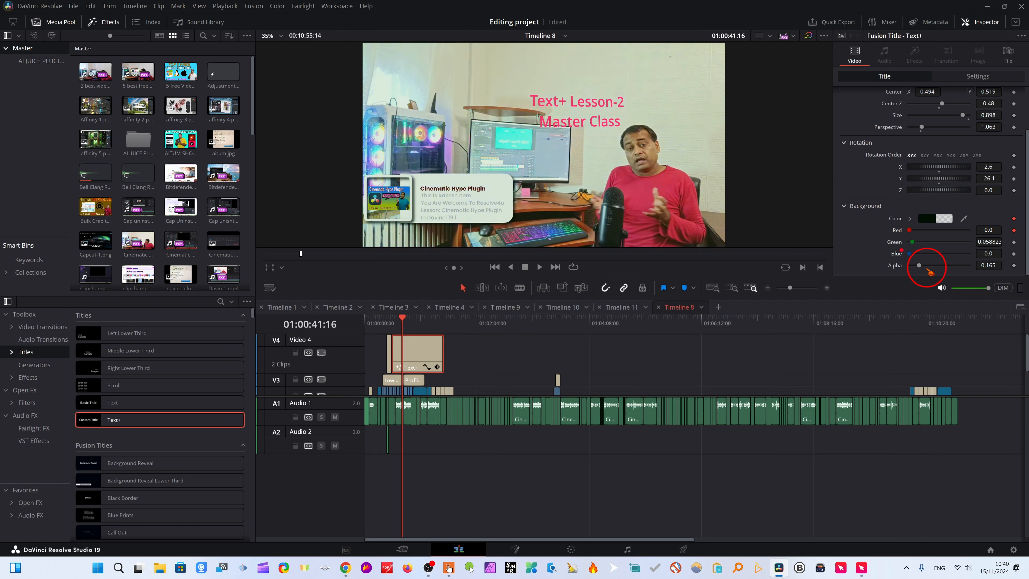
left_click_drag(930, 272, 927, 272)
At 01:01:00:18, set the background's red to 1.0, green to 0.11 and alpha to 0.315.
left_click_drag(404, 320, 419, 320)
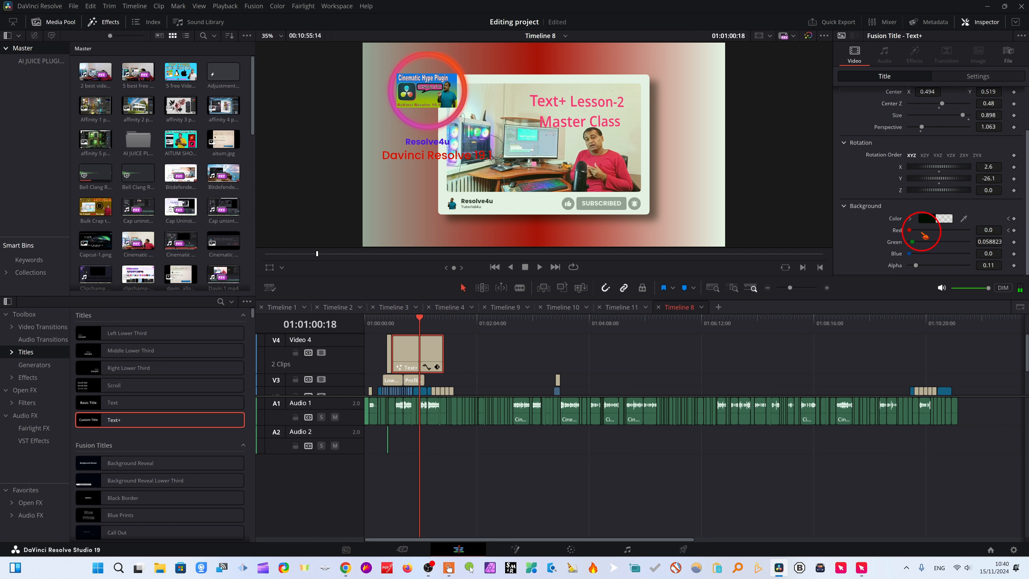
left_click_drag(920, 233, 928, 266)
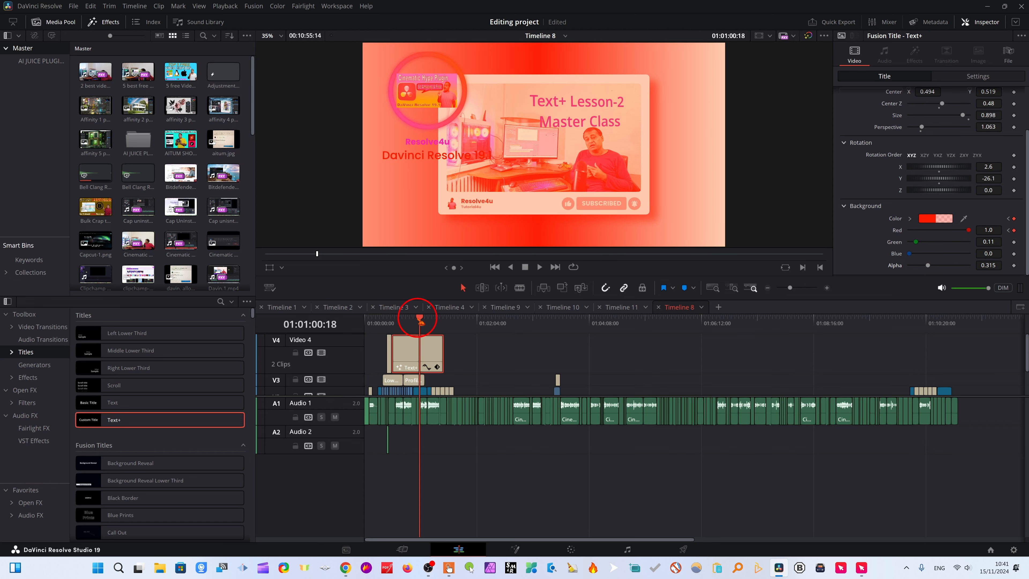
Play back the title from about 01:00:29:24 and scrub through it to review the background color animation.
left_click_drag(421, 321, 394, 324)
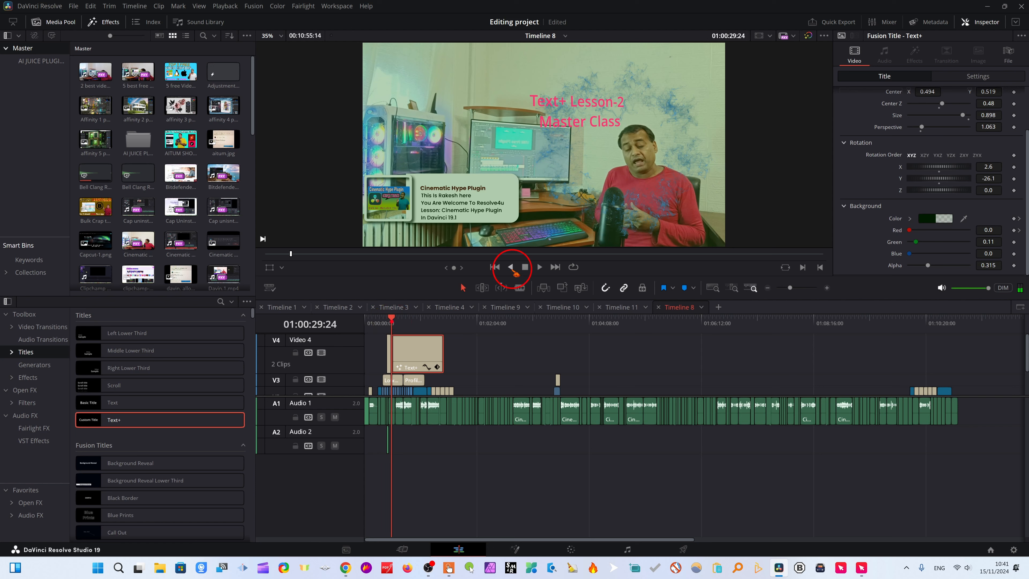
key("space")
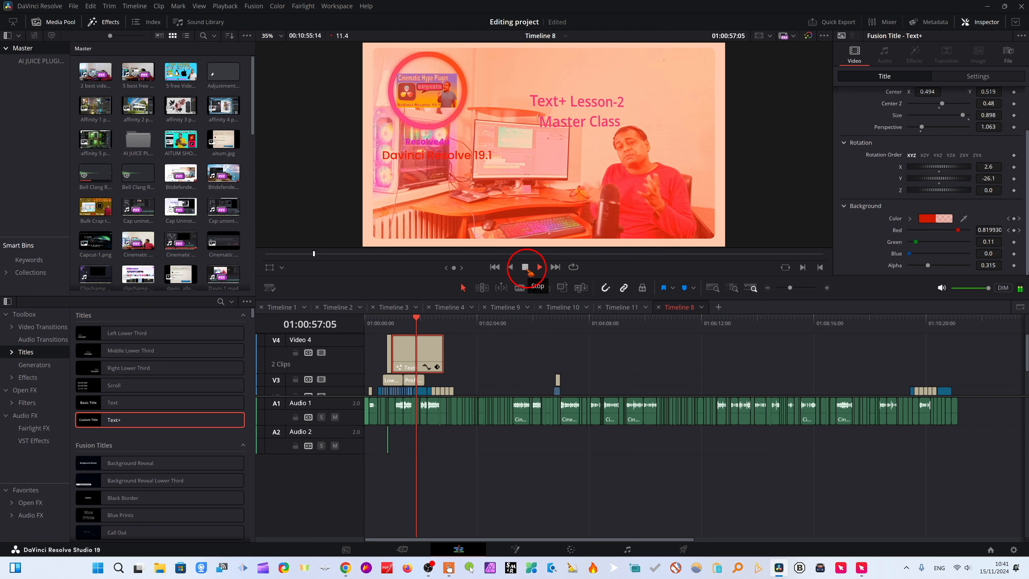
left_click(422, 323)
left_click_drag(426, 325, 406, 323)
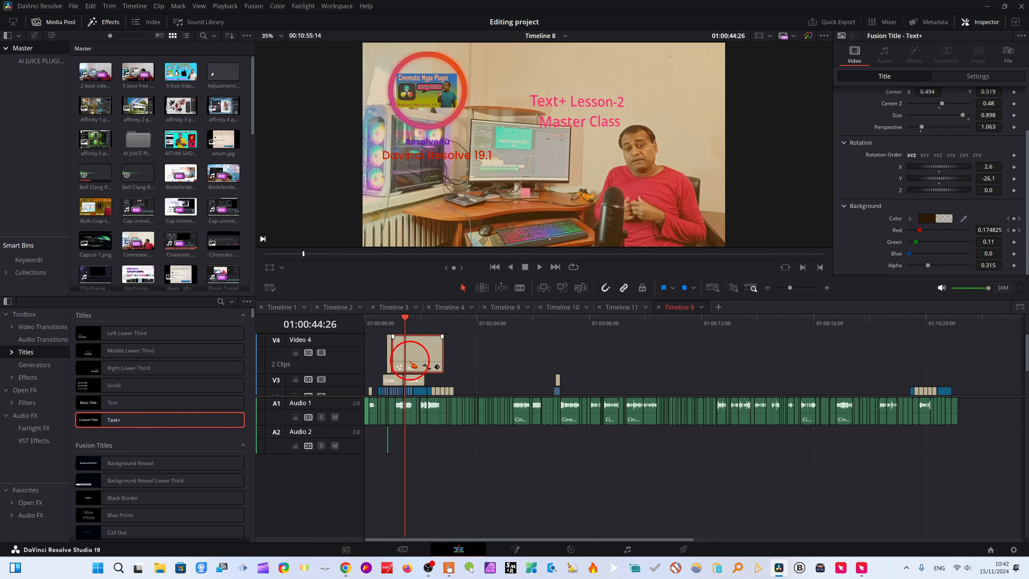
Open the title clip on the Fusion page.
left_click(513, 550)
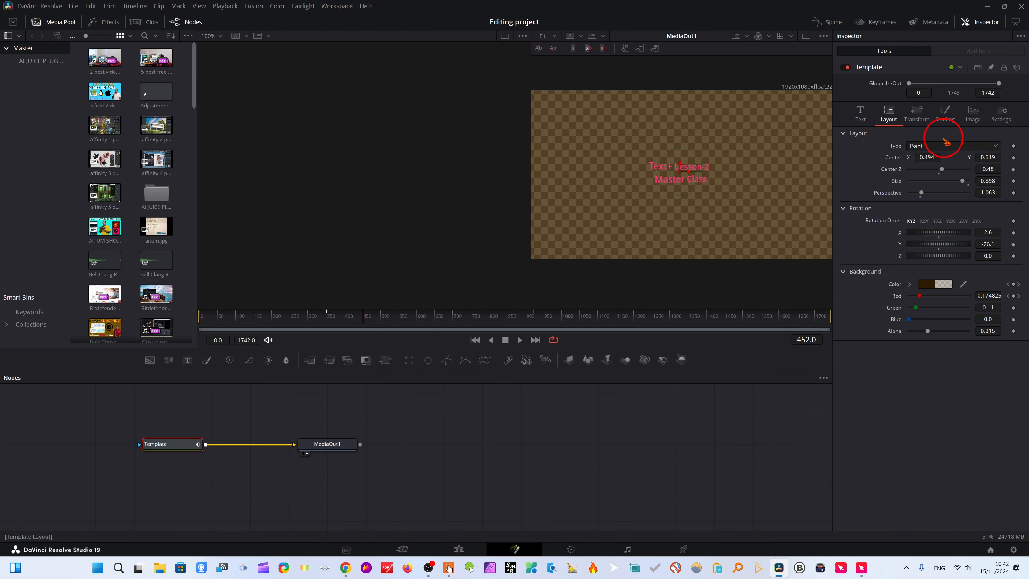
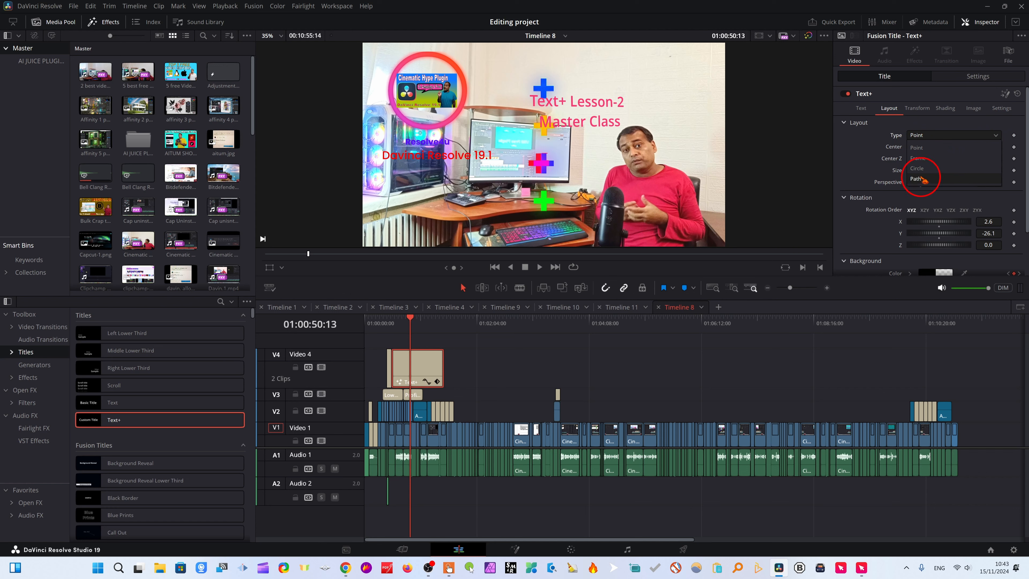
Set the title's layout type to Circle, lower its center Y to 0.224, and preview it at 01:00:43:00.
left_click(919, 169)
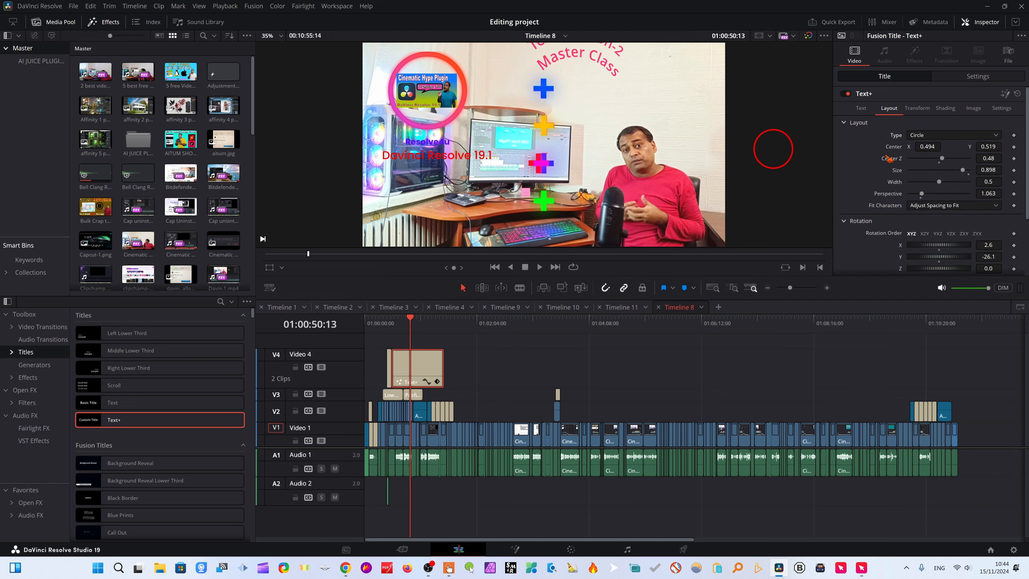
left_click_drag(989, 147, 846, 218)
mouse_move(402, 331)
left_mouse_down()
mouse_move(427, 322)
mouse_move(403, 321)
left_mouse_up()
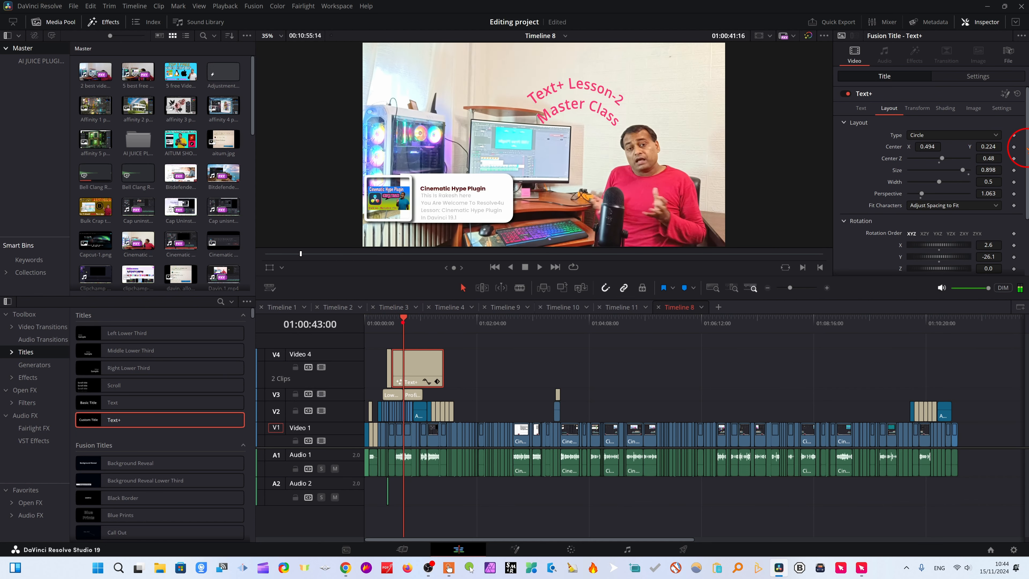
Switch the layout type to Frame with size 0.717, width 0.669 and height 0.583, and raise the background's red to 0.858.
left_click(990, 136)
left_click(990, 131)
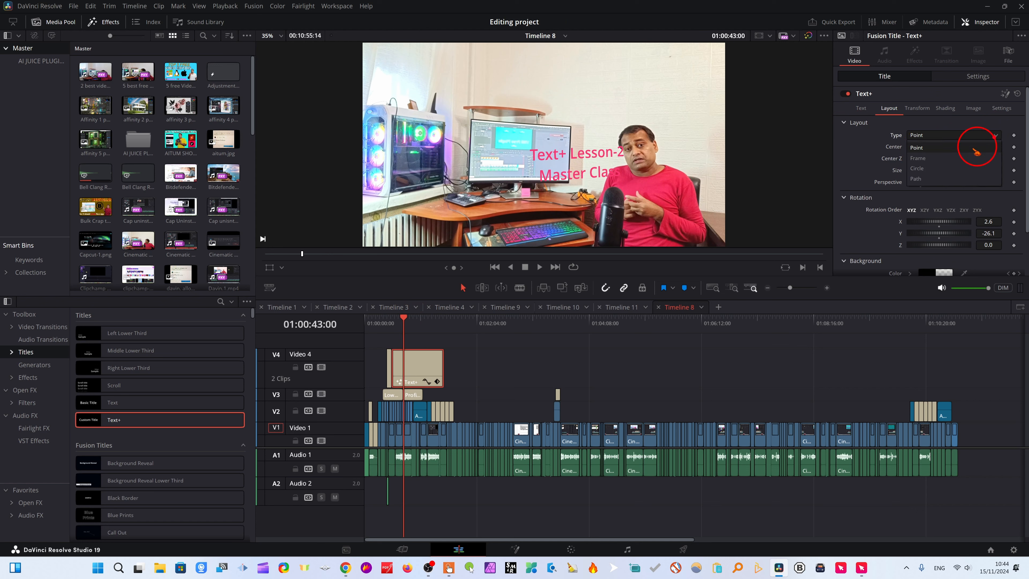
left_click(989, 136)
left_click(940, 147)
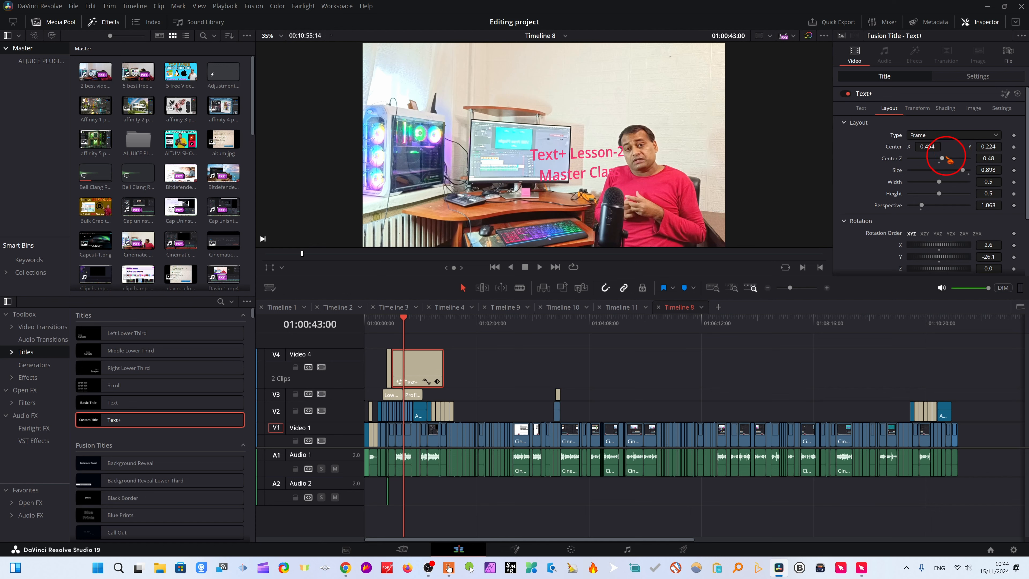
left_click_drag(963, 170, 946, 194)
scroll(922, 227, "down", 3)
left_click_drag(911, 231, 969, 231)
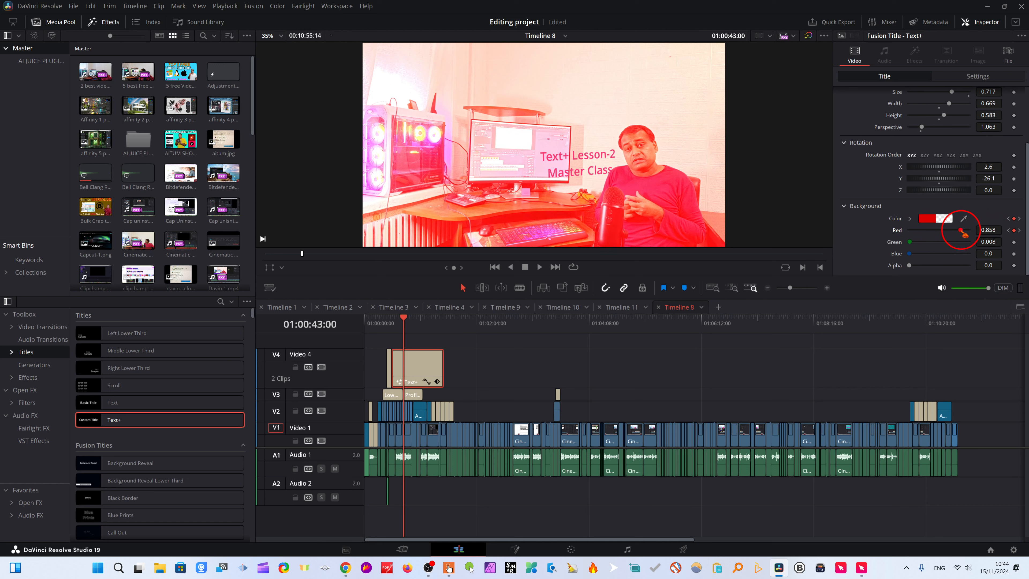
Keyframe the framed title's size and adjust it to 0.575, with the frame's width and height at 1.0.
scroll(966, 231, "up", 3)
mouse_move(953, 170)
left_mouse_down()
mouse_move(897, 176)
mouse_move(932, 172)
left_mouse_up()
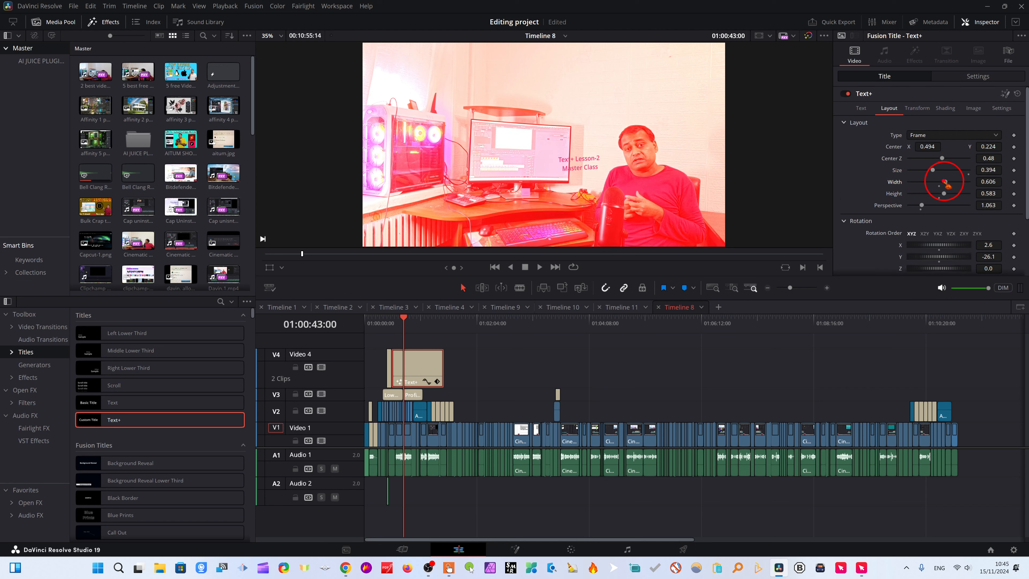
left_click(966, 77)
left_click_drag(917, 107, 893, 113)
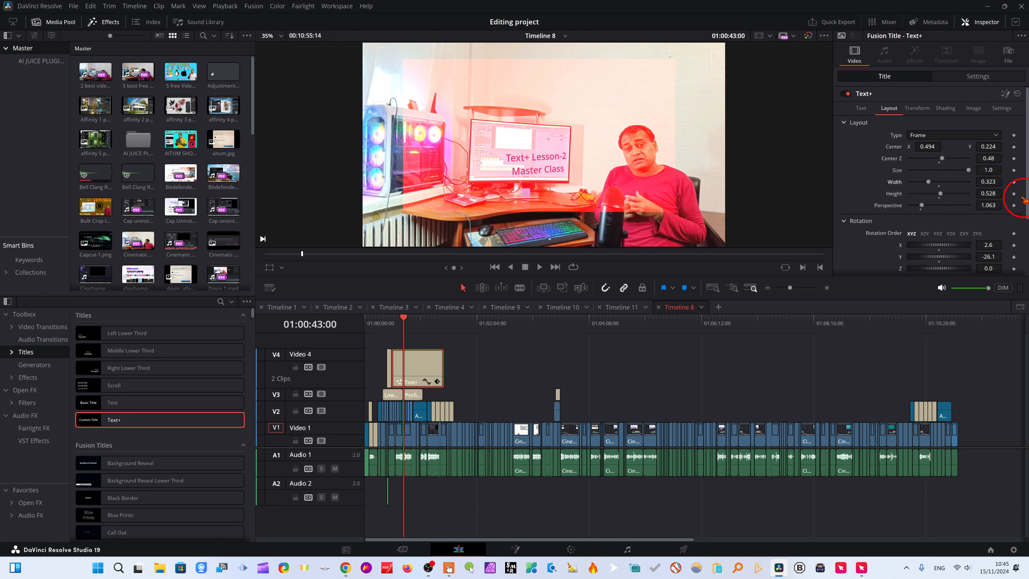
left_click(1014, 170)
left_click_drag(971, 170, 980, 190)
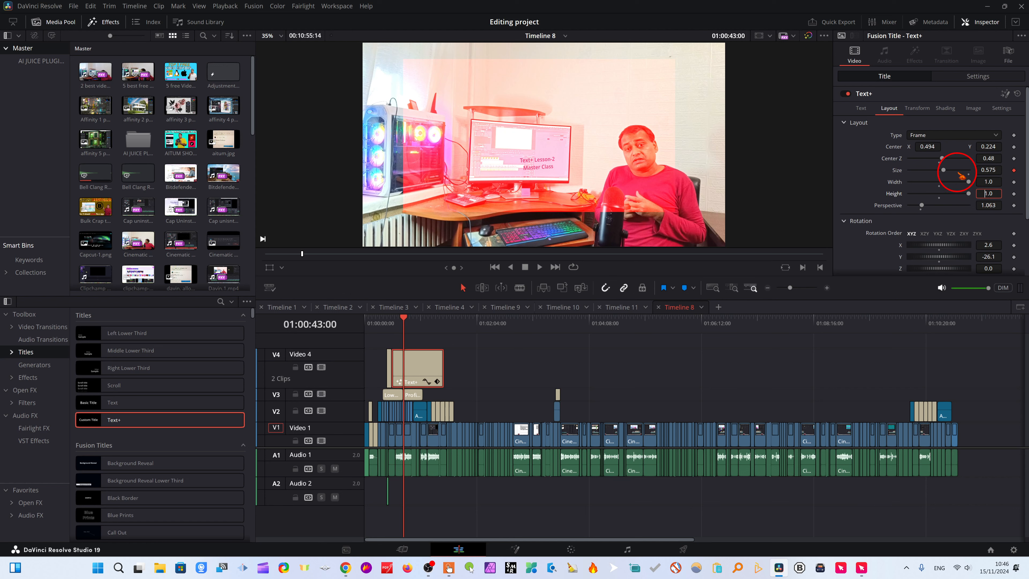
Return the layout type to Point, shift the title's center up and to the left, and try the Path type.
left_click(996, 134)
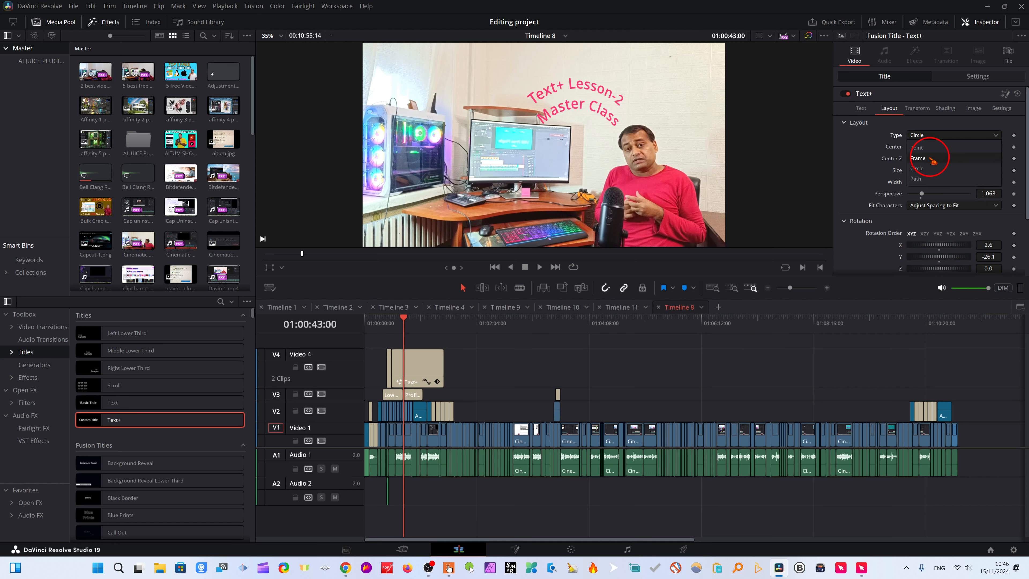
left_click(917, 148)
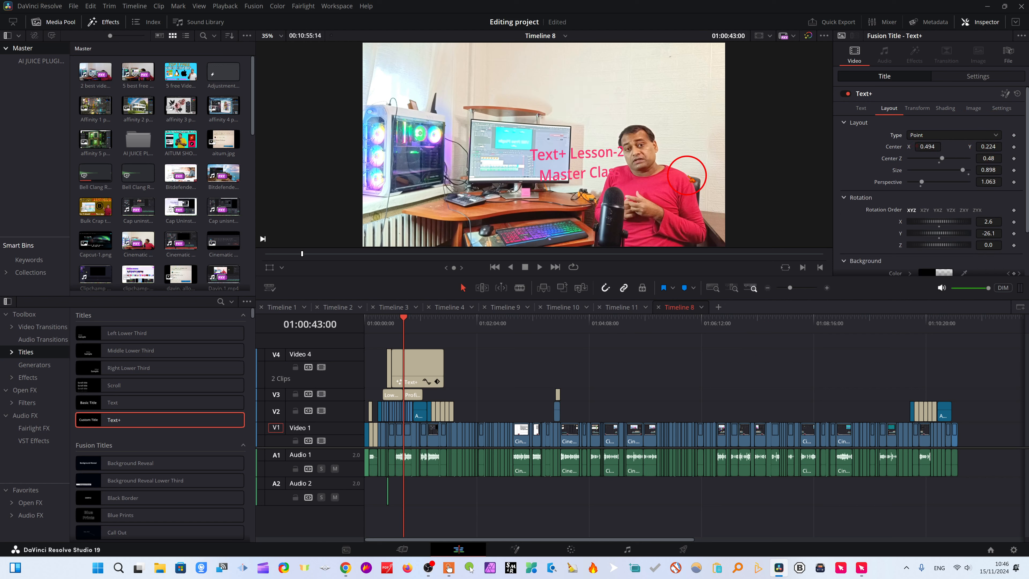
left_click_drag(926, 147, 853, 140)
left_click(931, 135)
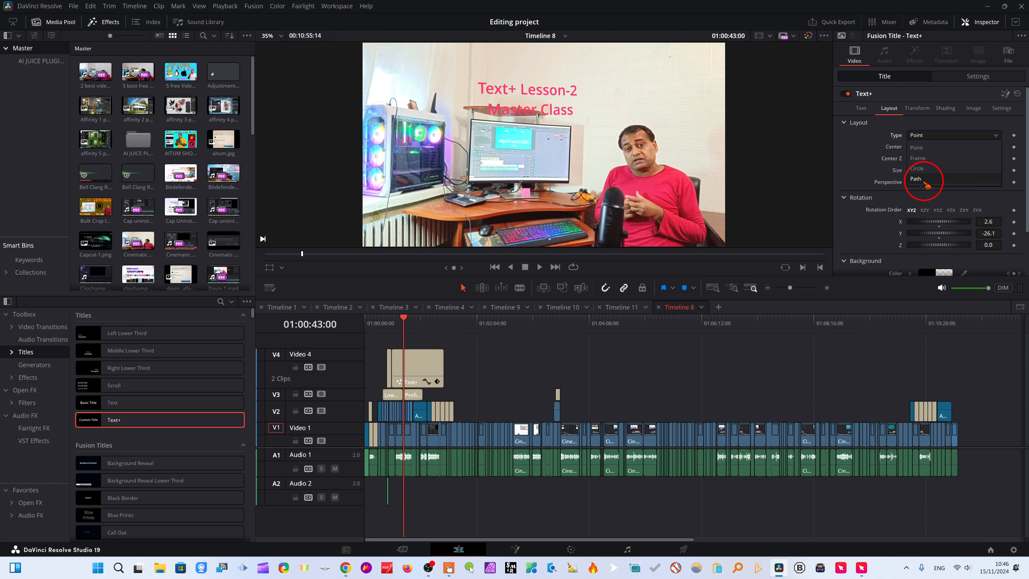
left_click(917, 178)
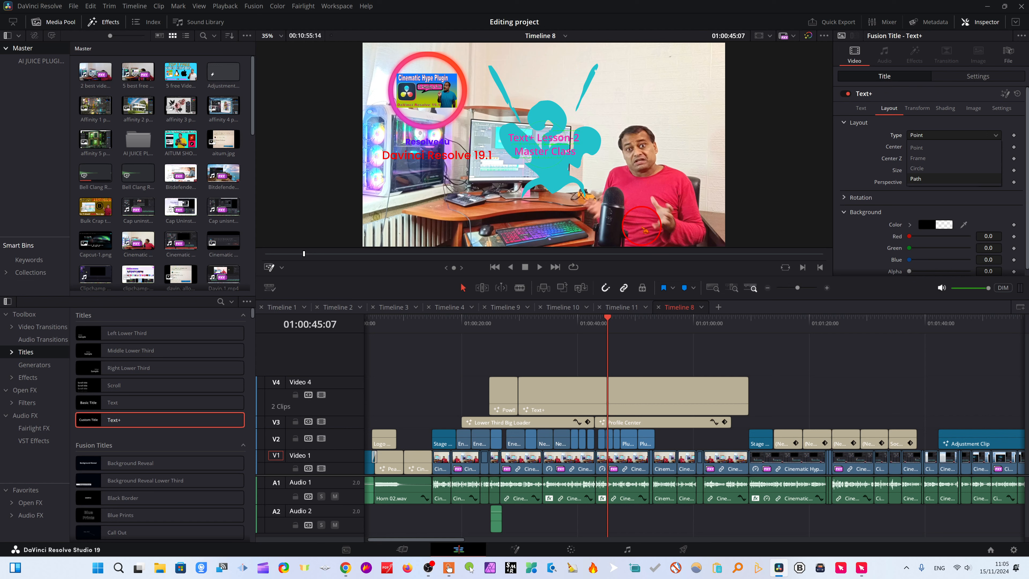
Cycle the viewer's on-screen controls through Transform and Crop, ending on Fusion Overlay.
left_click(284, 269)
left_click(294, 282)
left_click(282, 268)
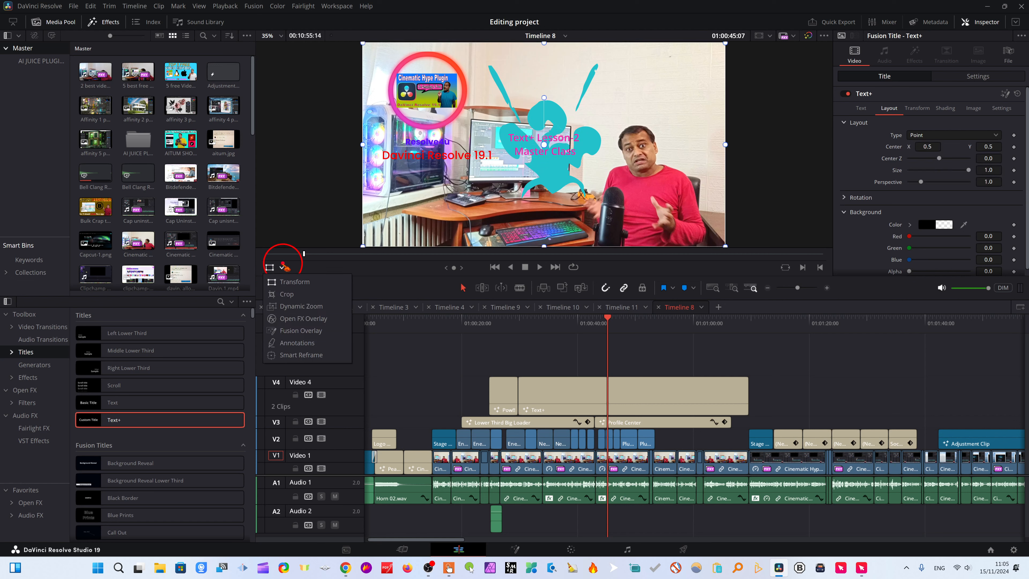
left_click(287, 294)
left_click(282, 267)
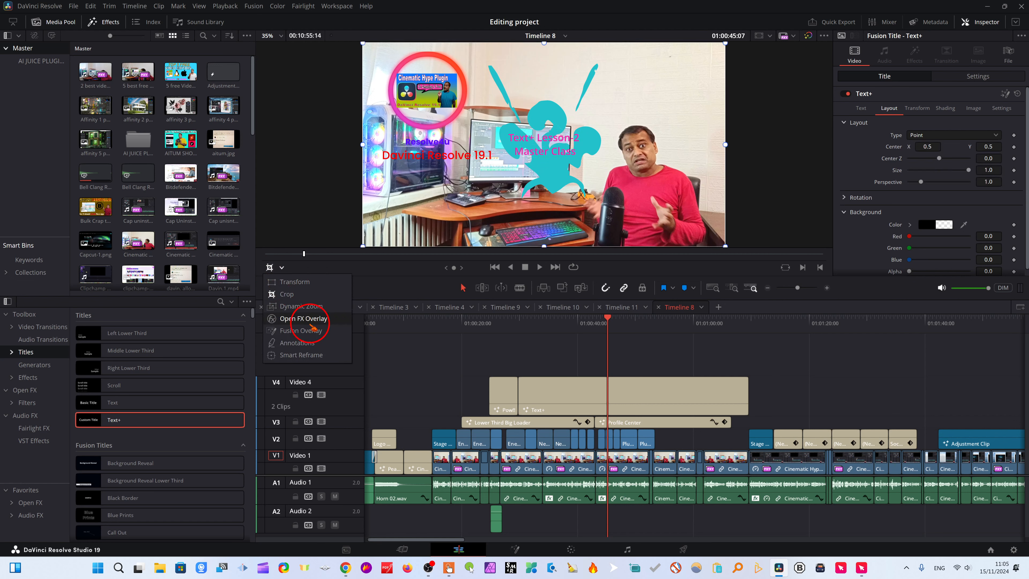
left_click(298, 331)
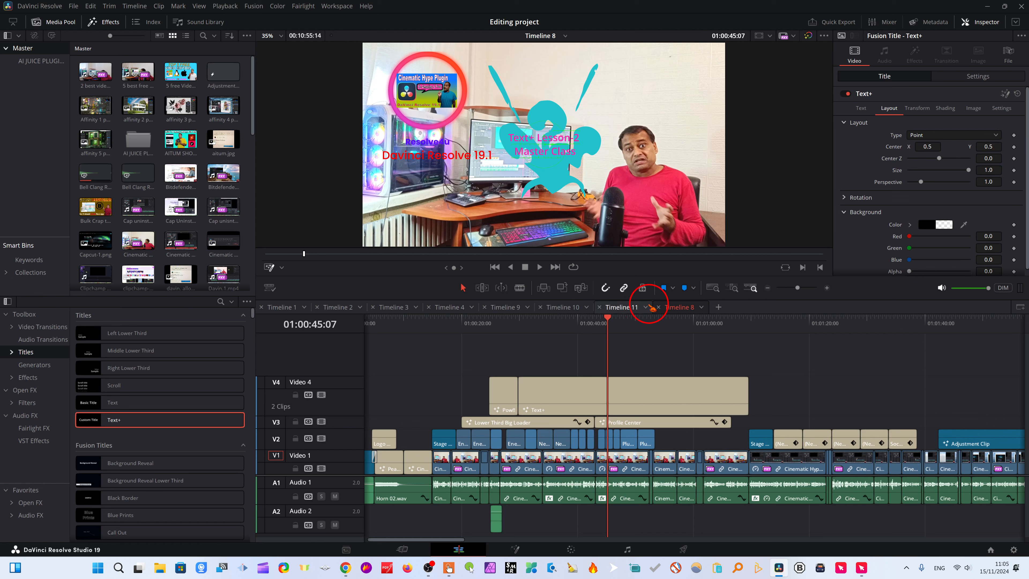
At 01:00:31:01, set the title's layout type to Path and enable Draw Append for its Path1 polyline.
left_click_drag(608, 315, 527, 323)
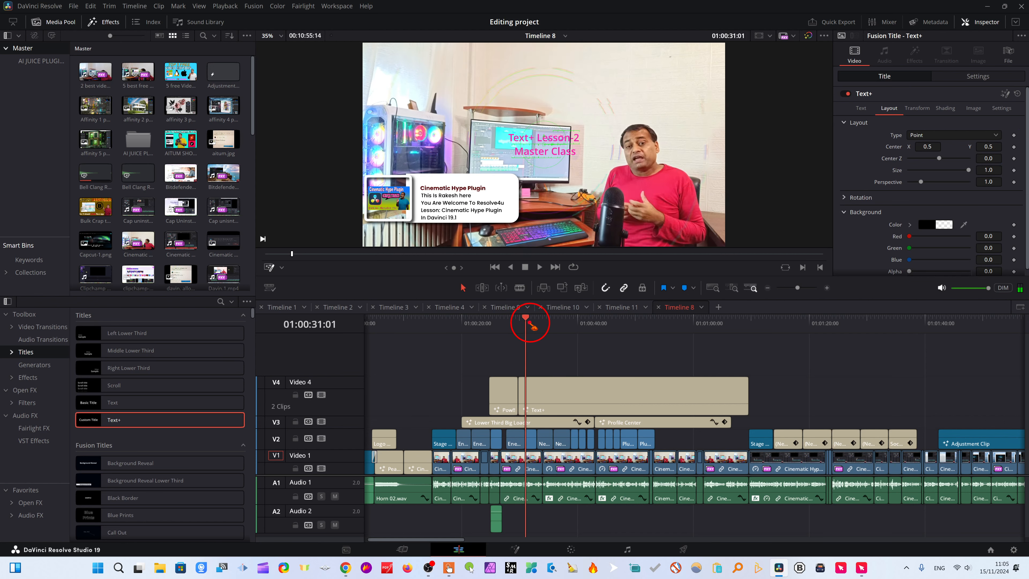
left_click(993, 135)
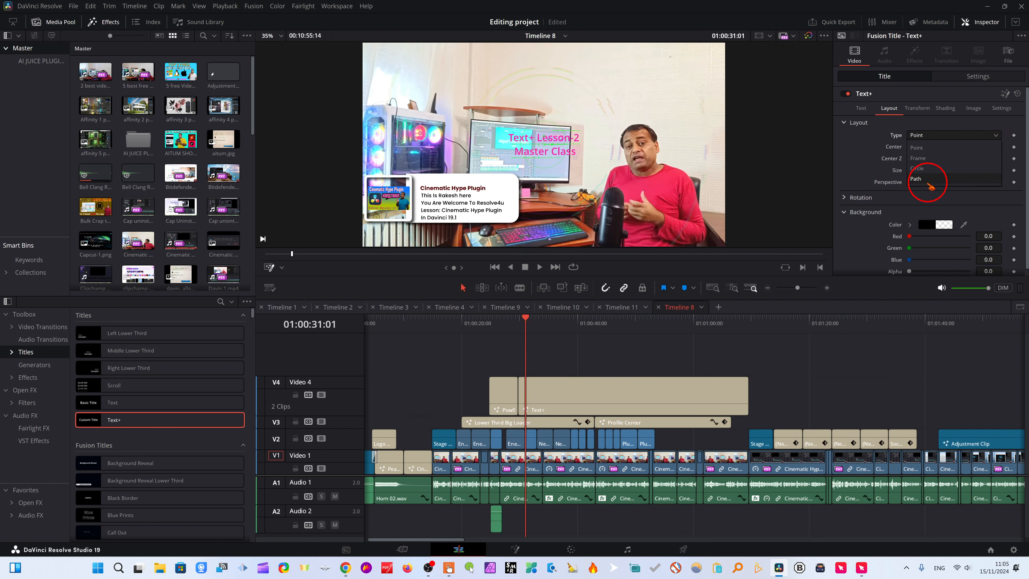
left_click(927, 182)
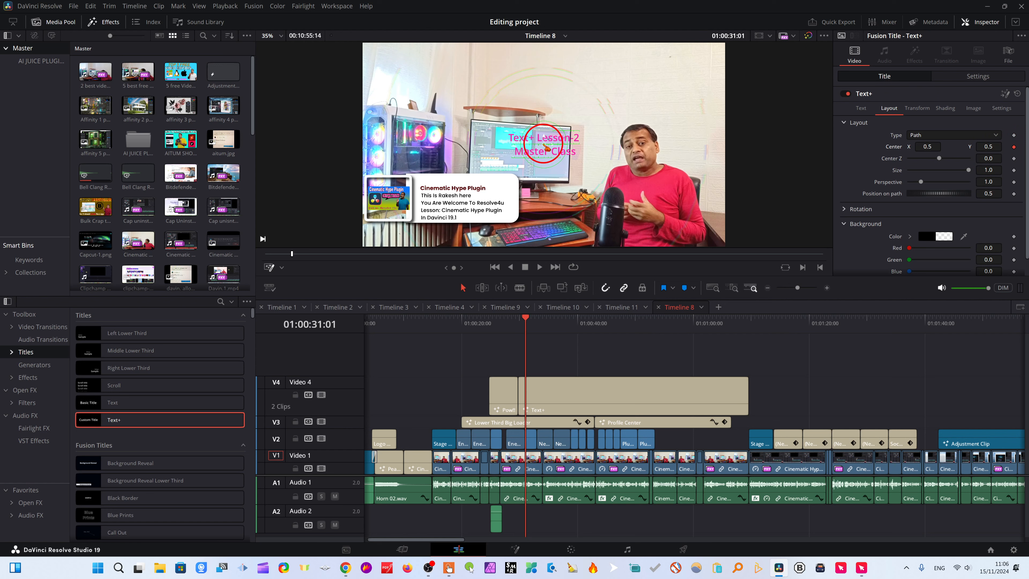
right_click(546, 148)
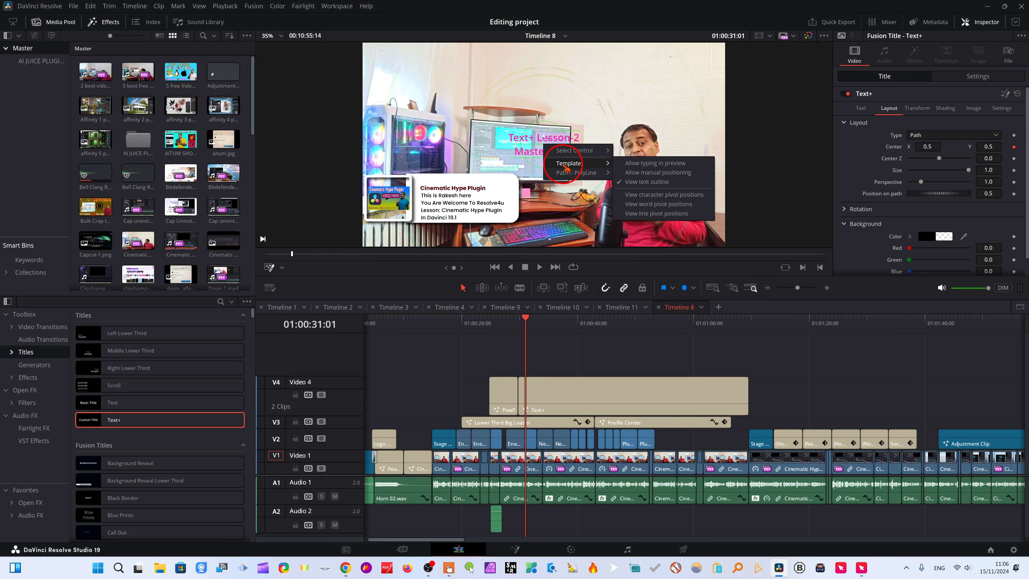
mouse_move(567, 173)
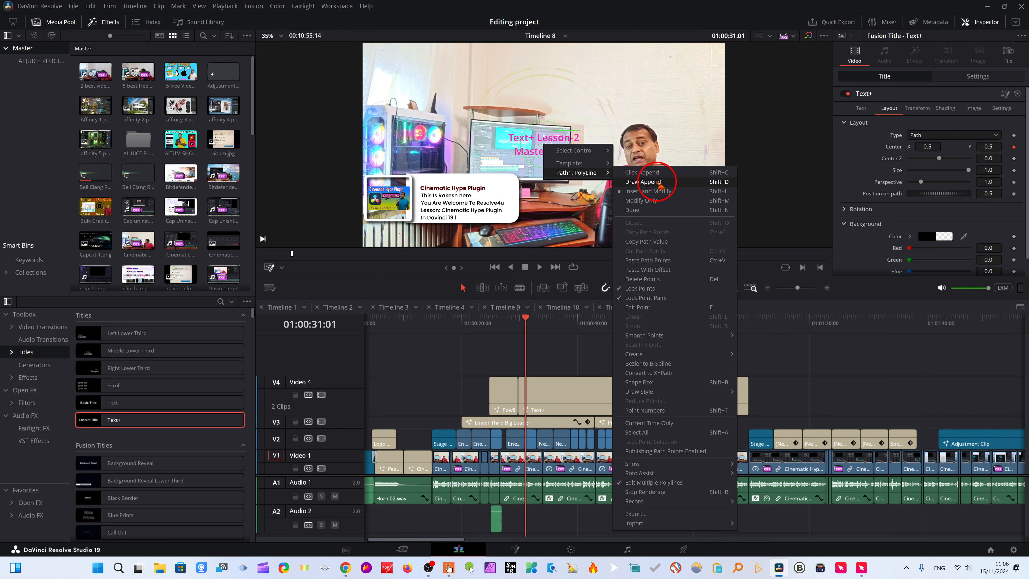
left_click(642, 182)
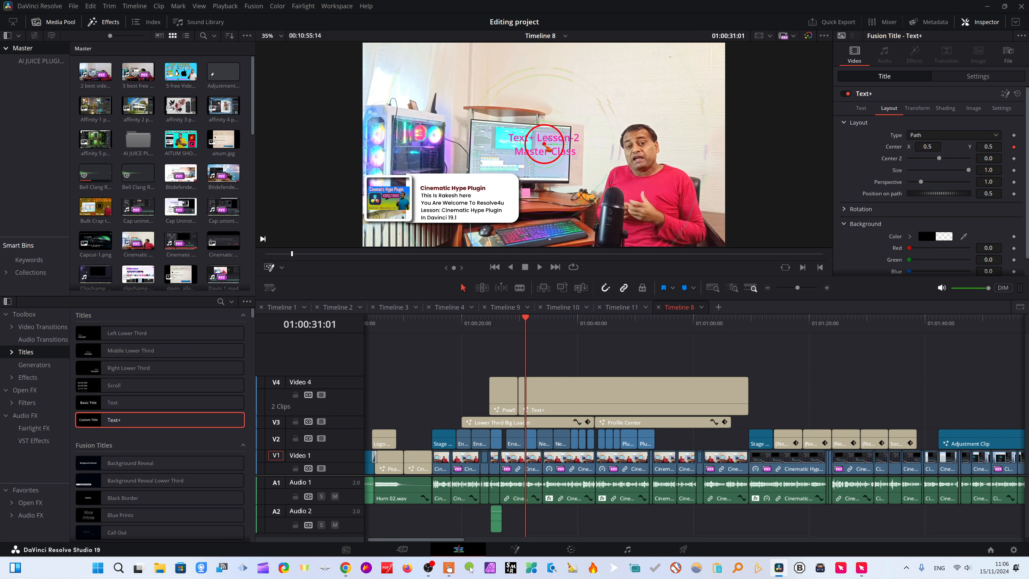
Move the title's center to about (0.523, 0.474) at 01:00:31:01, (0.527, 0.398) at 01:00:33:29 and (0.578, 0.262) at 01:00:38:26.
left_click_drag(553, 156, 562, 161)
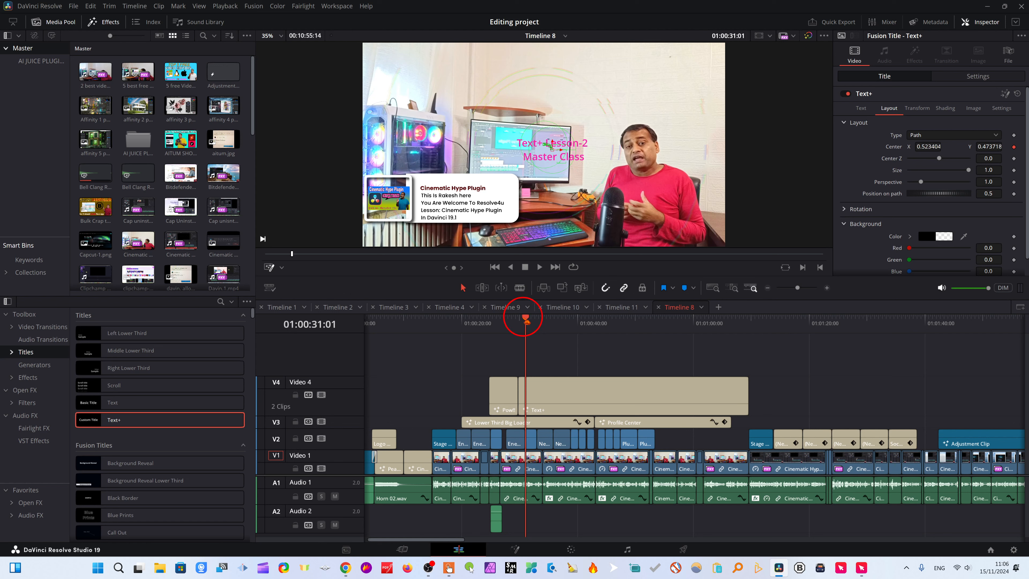
key("space")
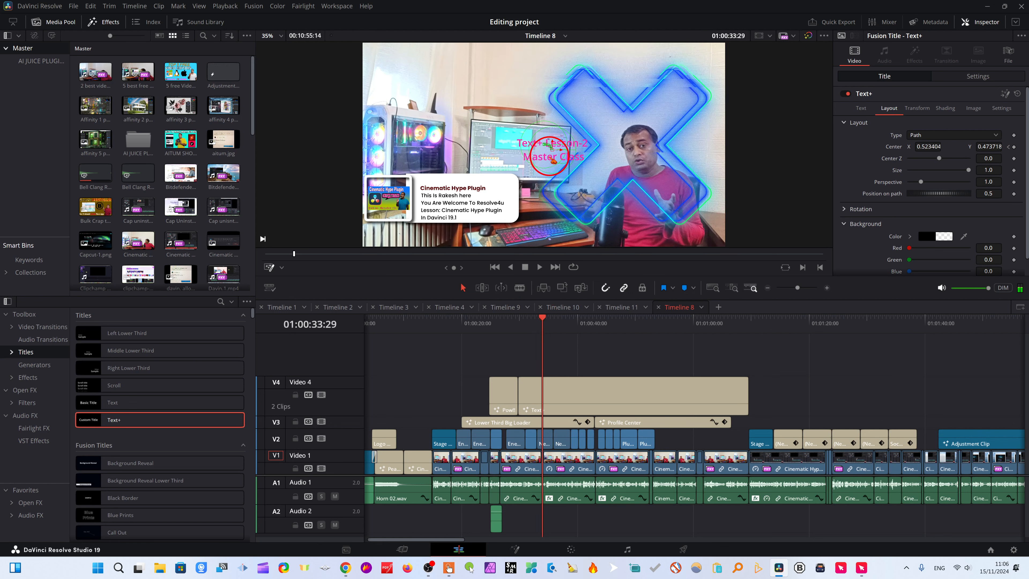
left_click_drag(560, 156, 562, 170)
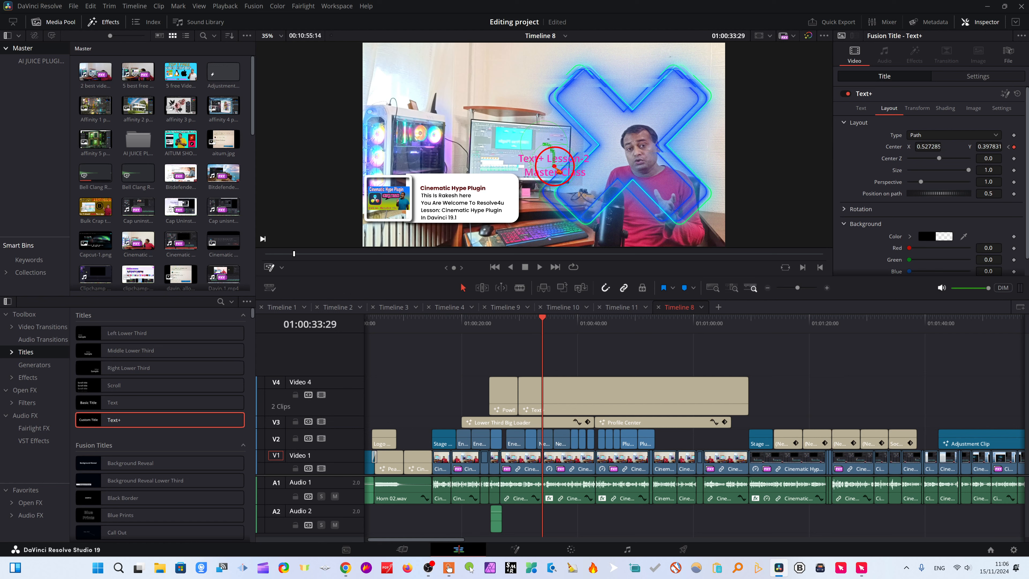
left_click_drag(547, 322, 572, 328)
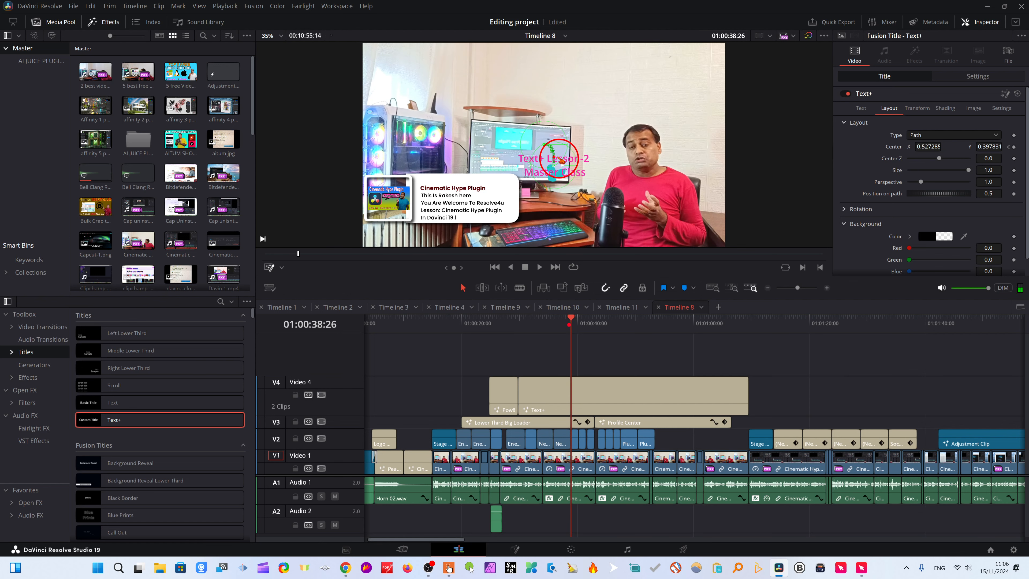
left_click_drag(552, 161, 574, 192)
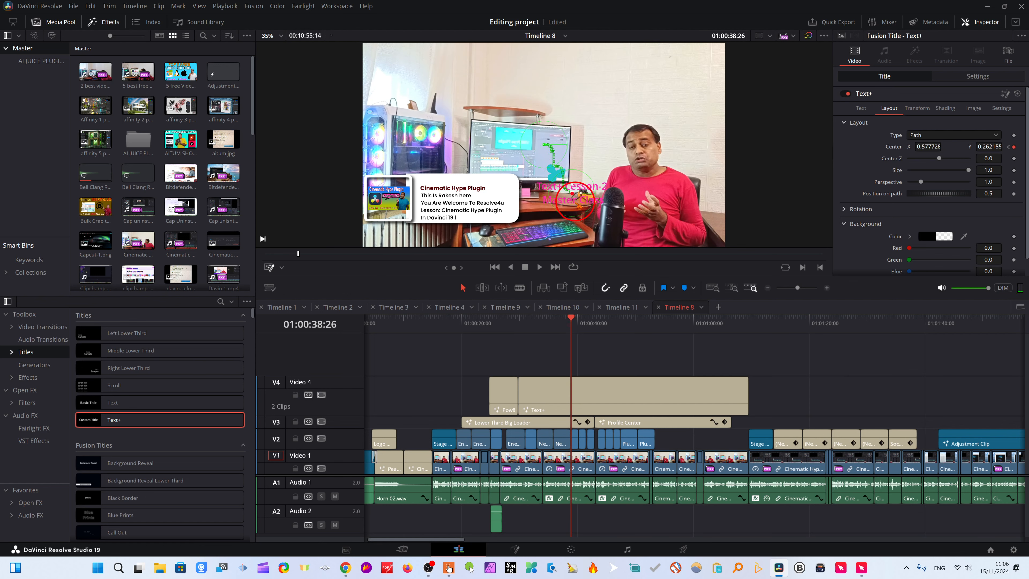
Continue the motion path with the title's center at about (0.748, 0.177) at 01:00:44:26 and (0.842, 0.140) at 01:00:50:13.
left_click_drag(571, 321, 606, 323)
left_click_drag(574, 193, 642, 216)
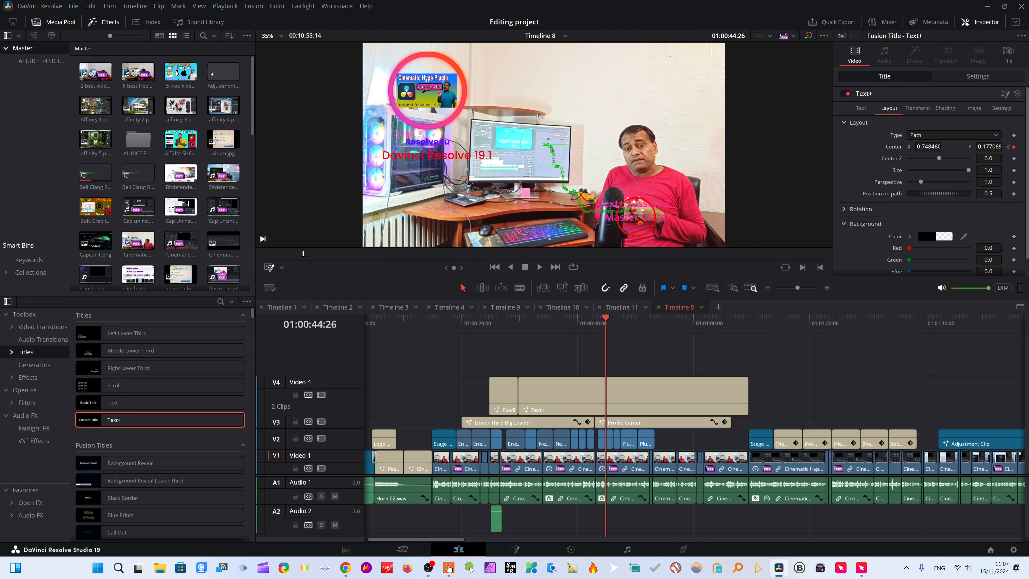
left_click(605, 323)
left_click_drag(606, 323, 638, 323)
left_click(647, 218)
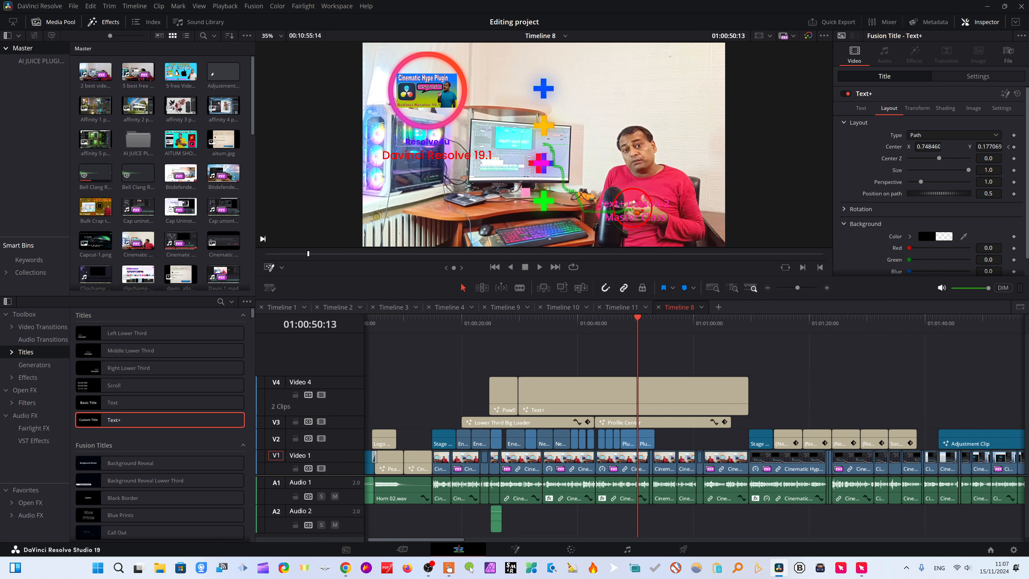
left_click_drag(639, 215, 671, 223)
Extend the motion path to about (0.940, 0.430) at 01:00:56:05, (0.835, 0.791) at 01:00:59:03 and (0.680, 0.823) at 01:01:01:23.
left_click_drag(637, 323, 671, 324)
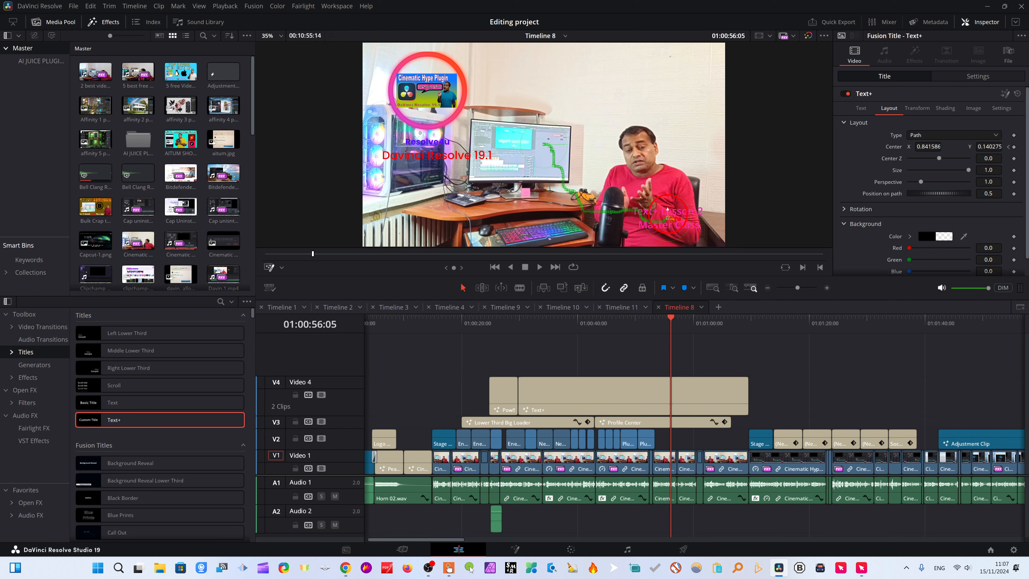
left_click_drag(671, 220, 707, 167)
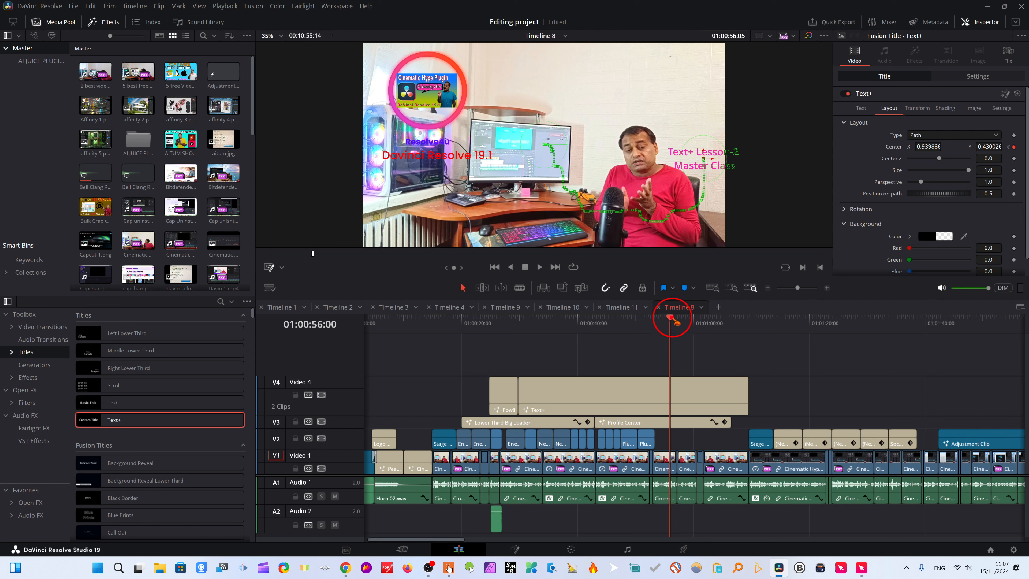
left_click_drag(671, 322, 687, 318)
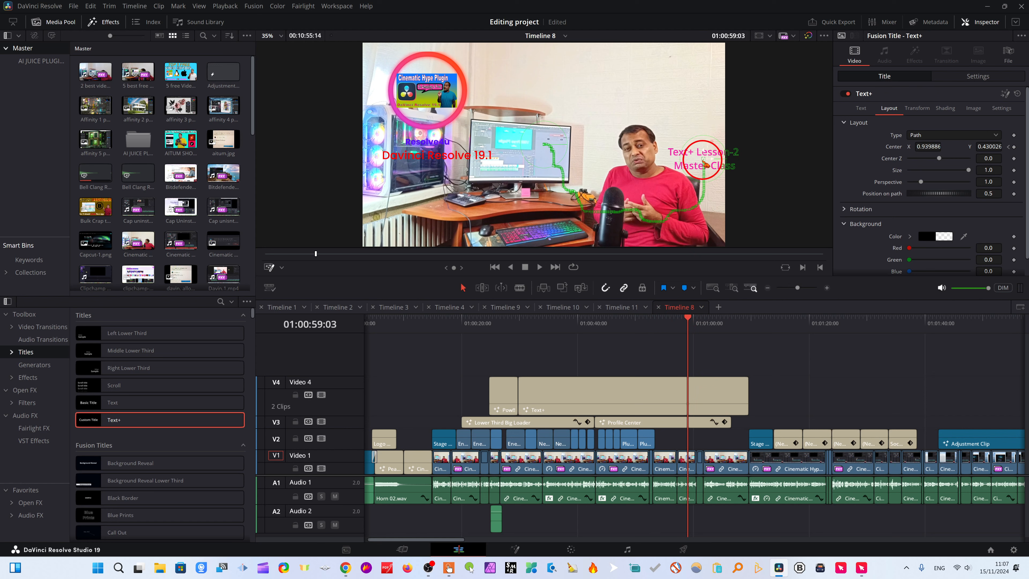
left_click_drag(707, 163, 666, 85)
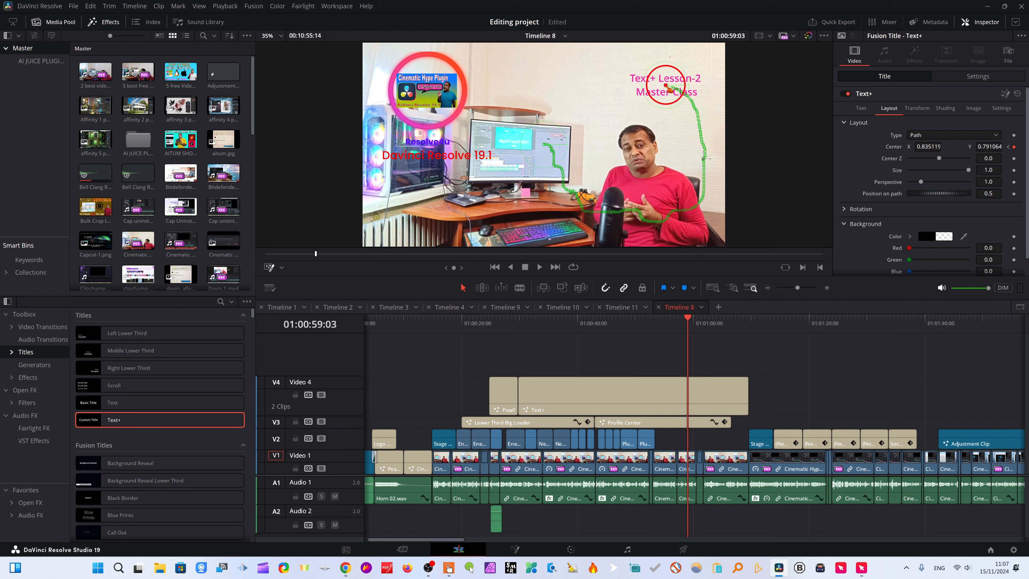
left_click_drag(689, 322, 704, 322)
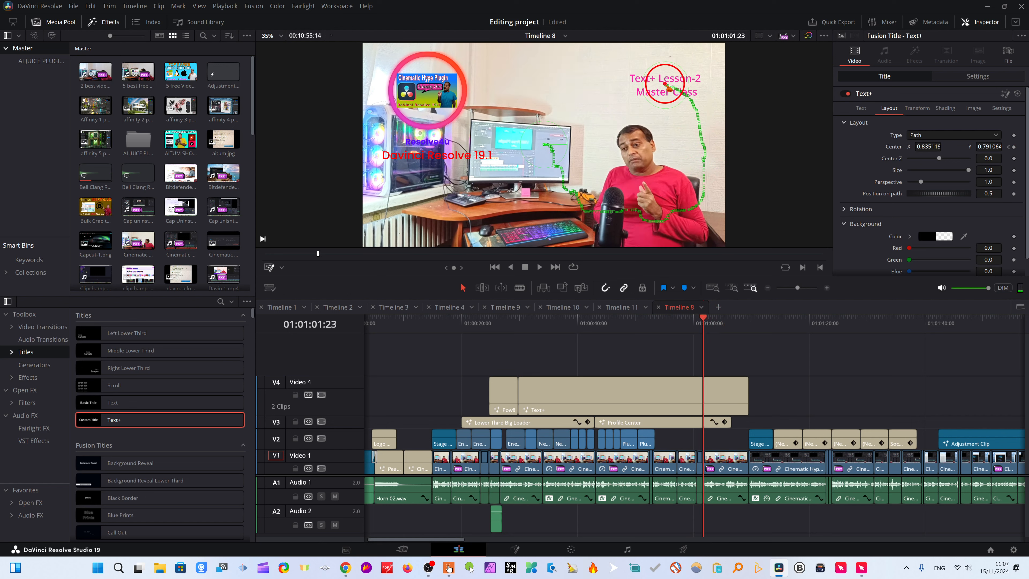
left_click_drag(669, 84, 609, 78)
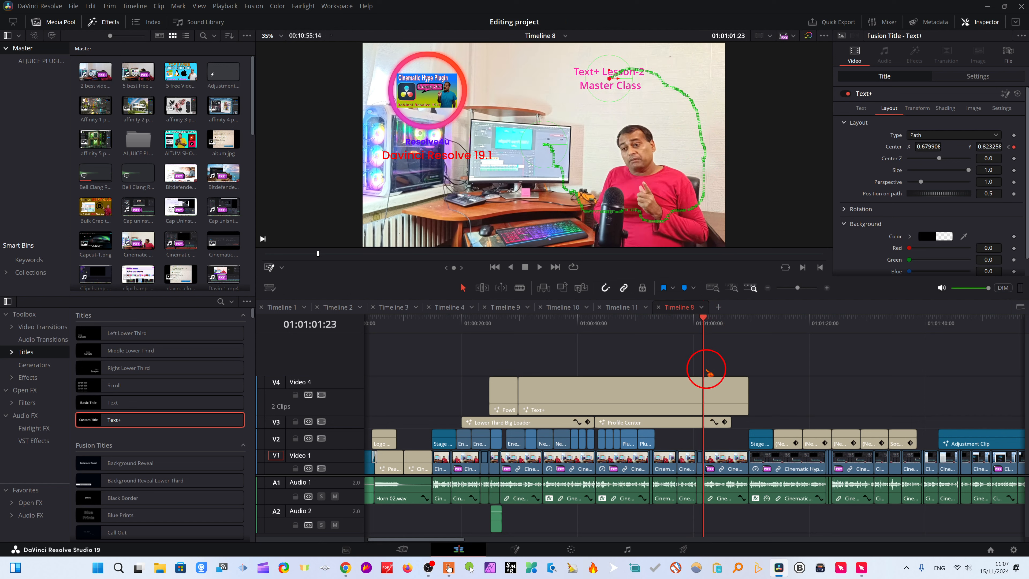
Finish the motion path with the title's center at about (0.447, 0.704) at 01:01:04:15, (0.466, 0.584) at 01:01:08:02 and (0.503, 0.497) at 01:01:08:12.
left_click_drag(705, 321, 720, 322)
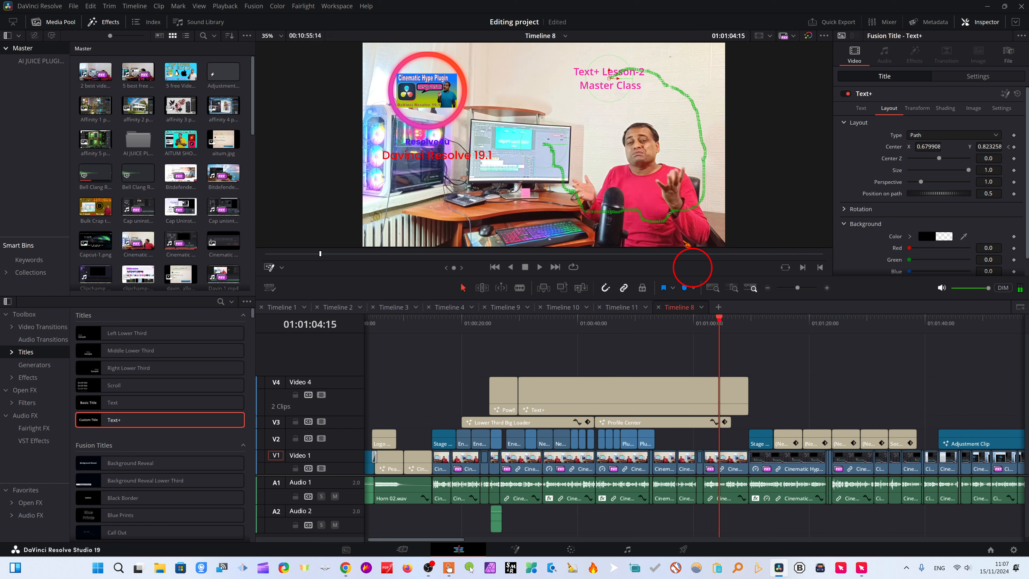
left_click_drag(611, 84, 525, 103)
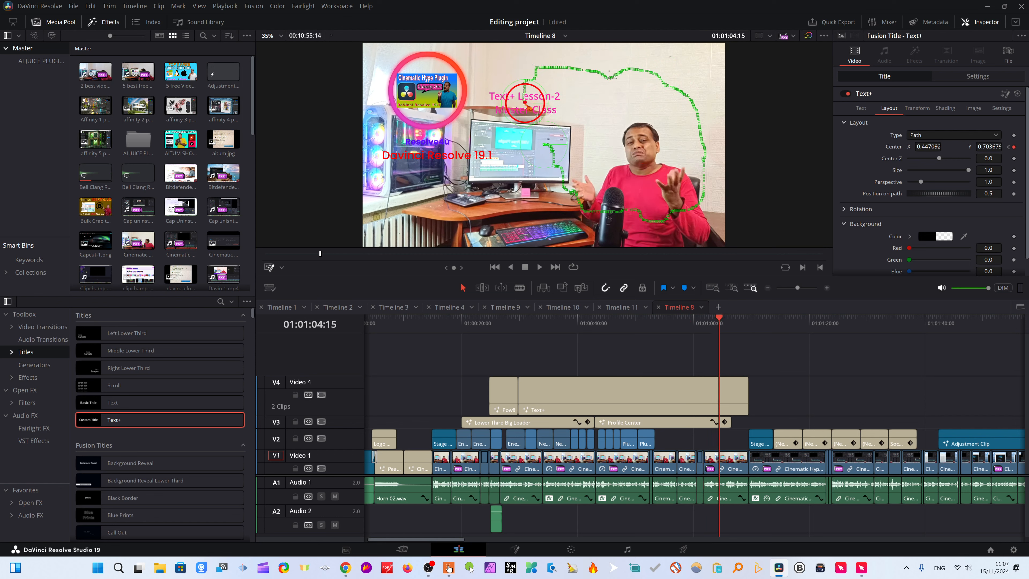
left_click(728, 344)
left_click_drag(721, 321, 742, 326)
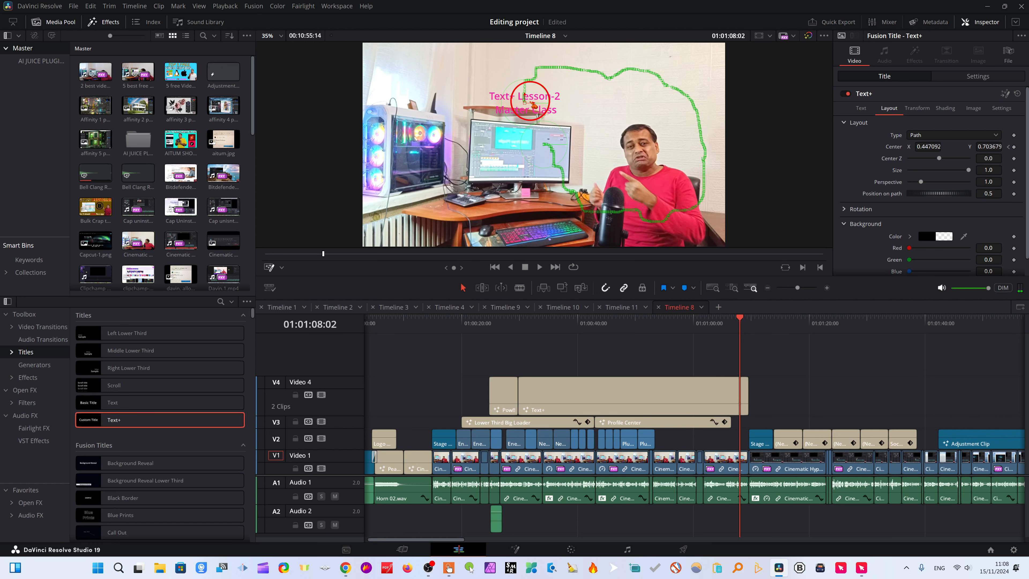
left_click_drag(525, 102, 531, 128)
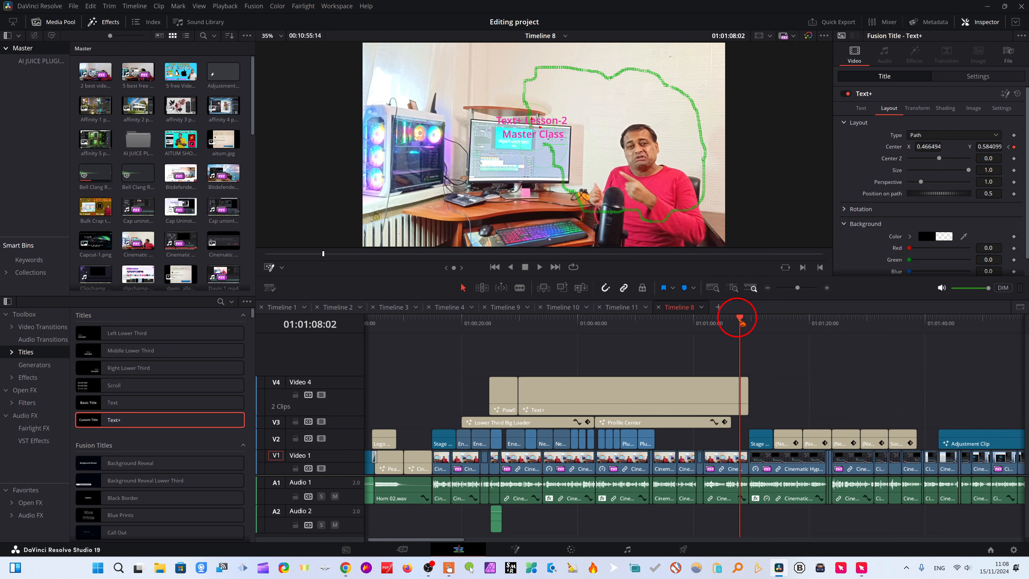
left_click_drag(736, 317, 745, 324)
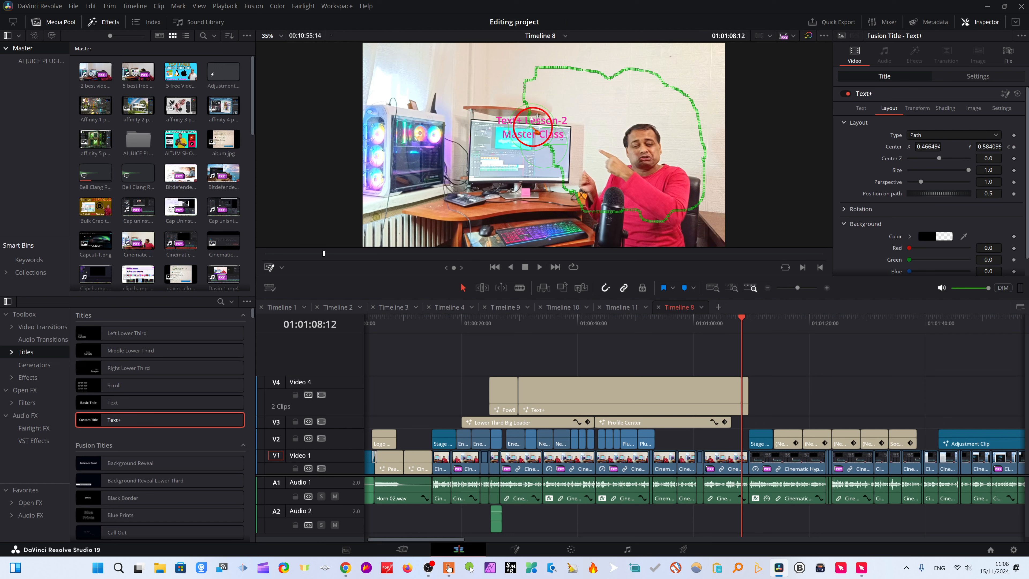
left_click_drag(536, 131, 550, 151)
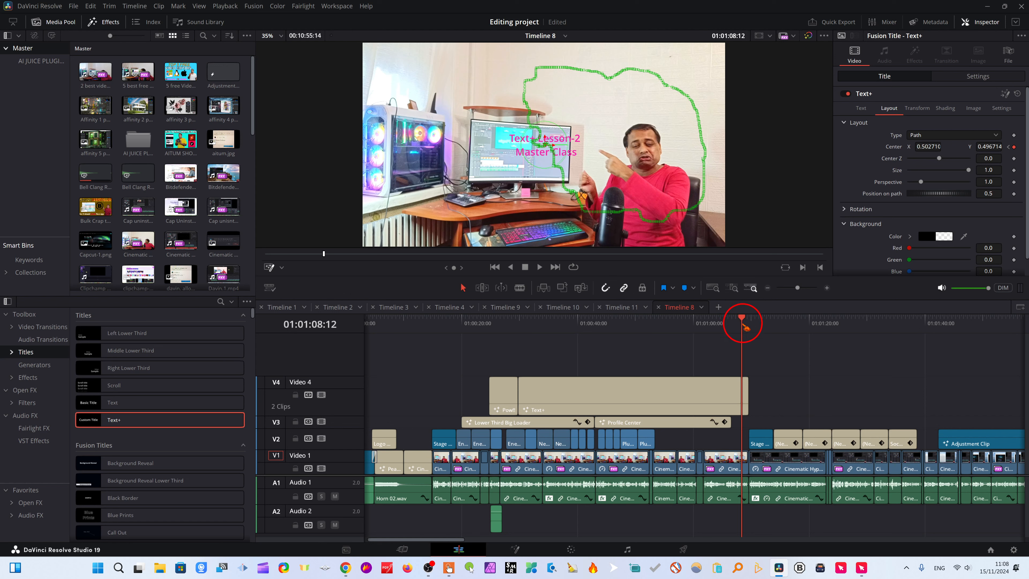
Play the title's motion path animation through from the start of its clip at 01:00:29:24.
left_click(557, 349)
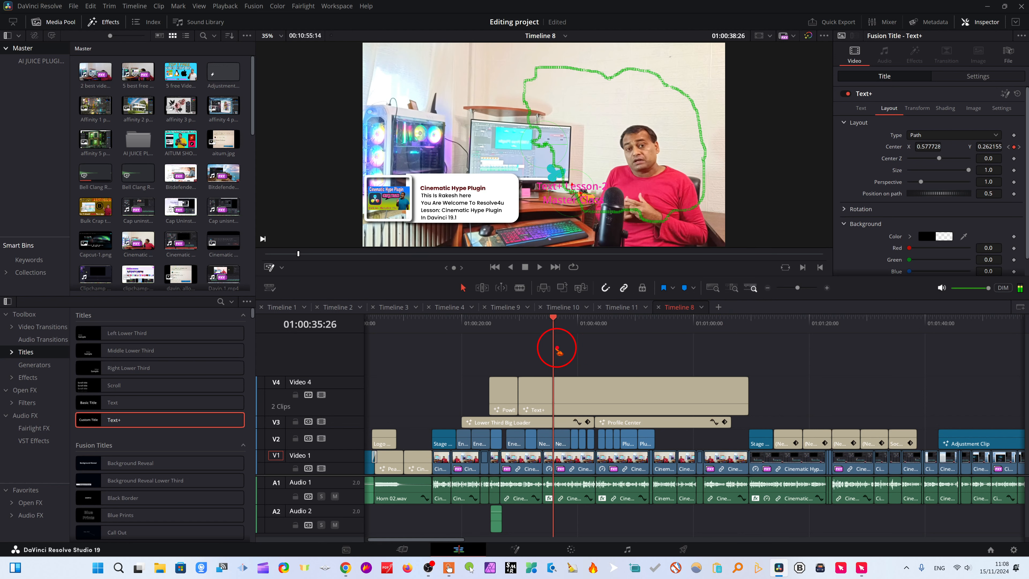
left_click_drag(557, 348, 522, 343)
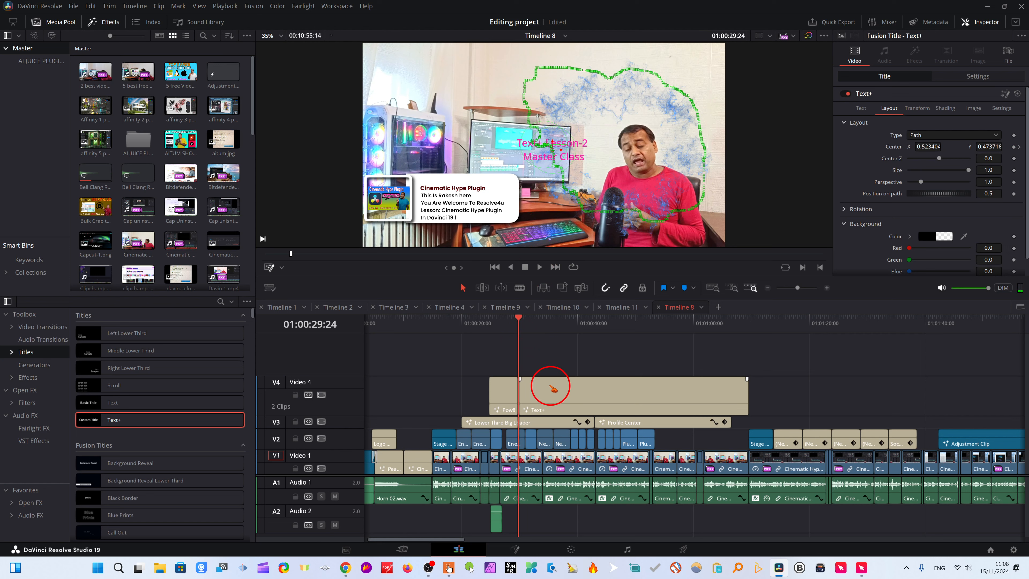
left_click(541, 267)
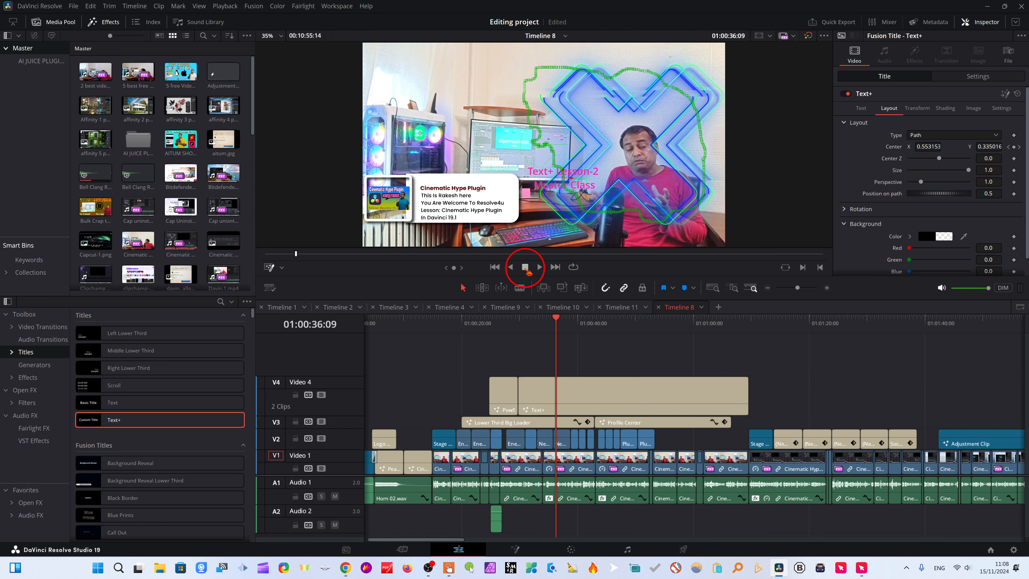
left_click(525, 316)
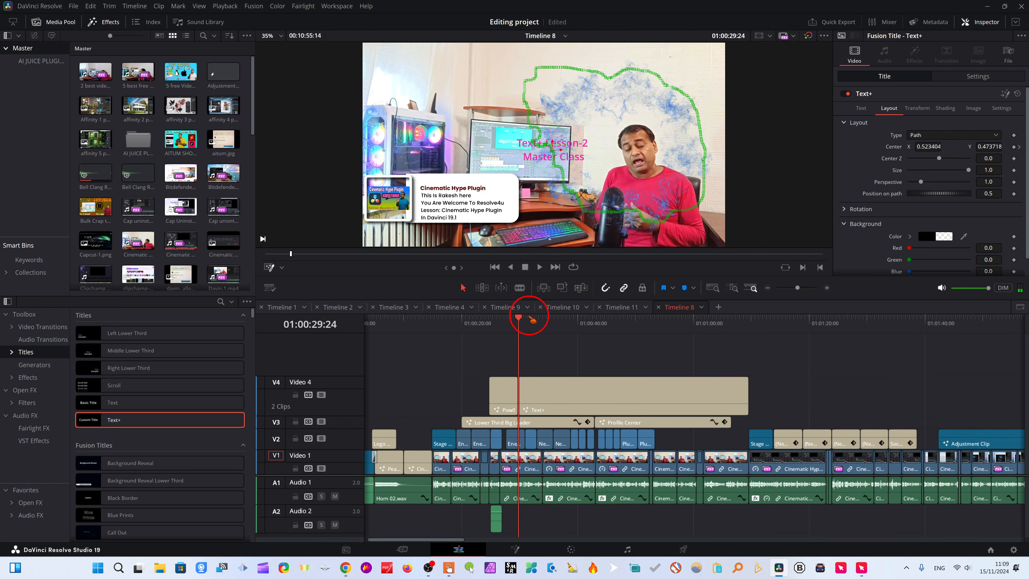
key("space")
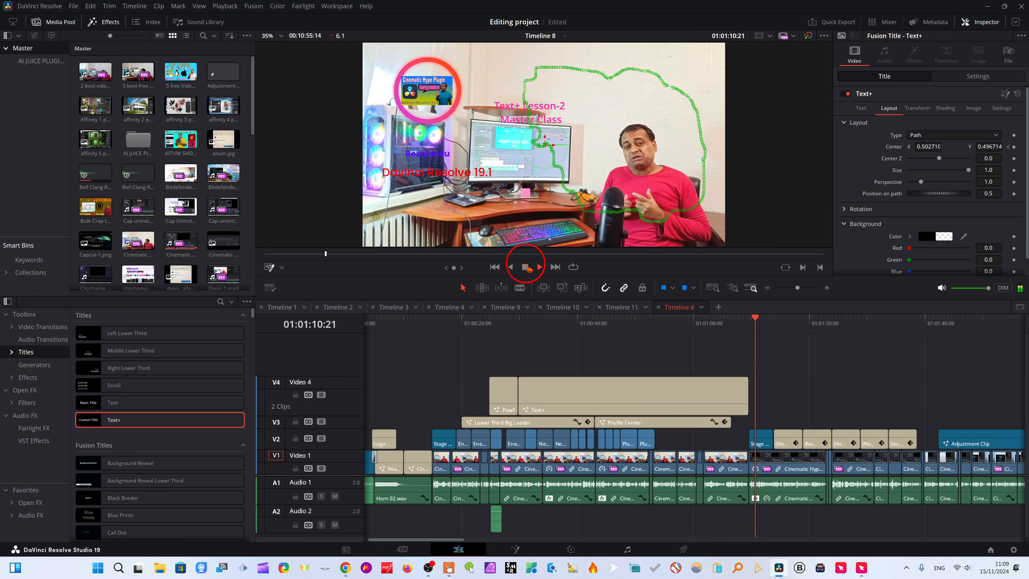
left_click(525, 267)
Examine the Path1 polyline options at 01:00:40:06, along with the title's transform and image settings.
left_click(764, 320)
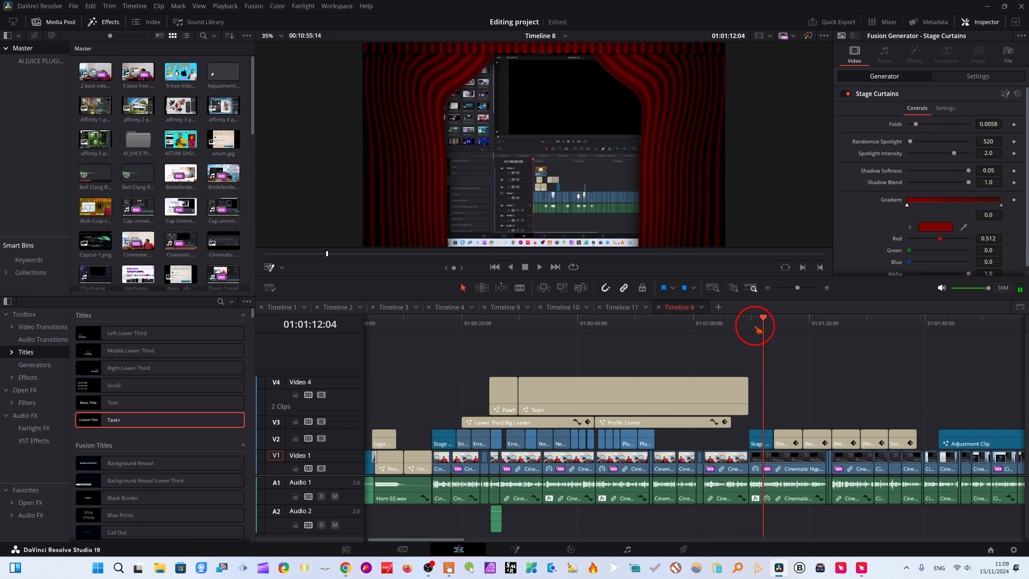
left_click(579, 321)
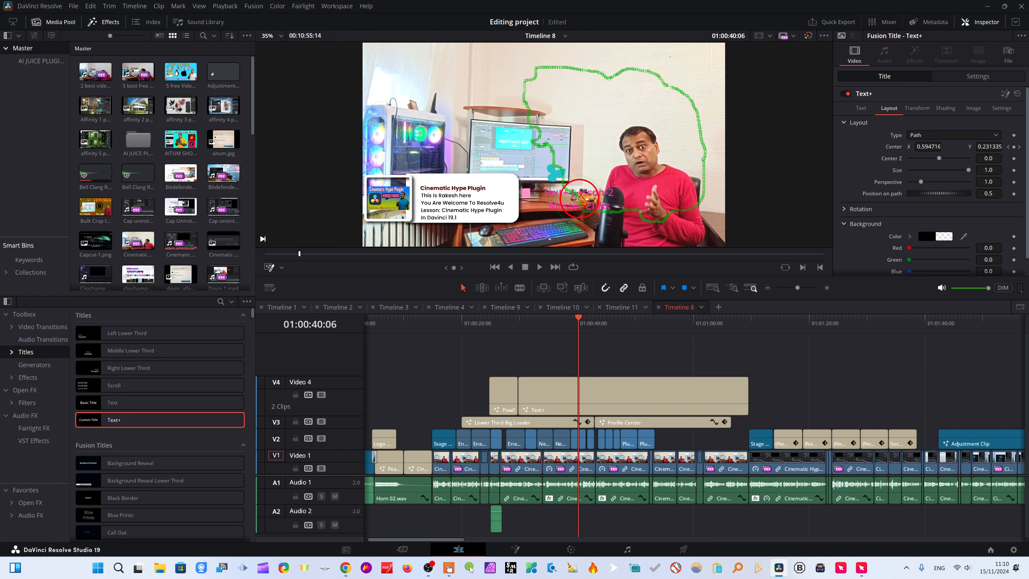
mouse_move(600, 228)
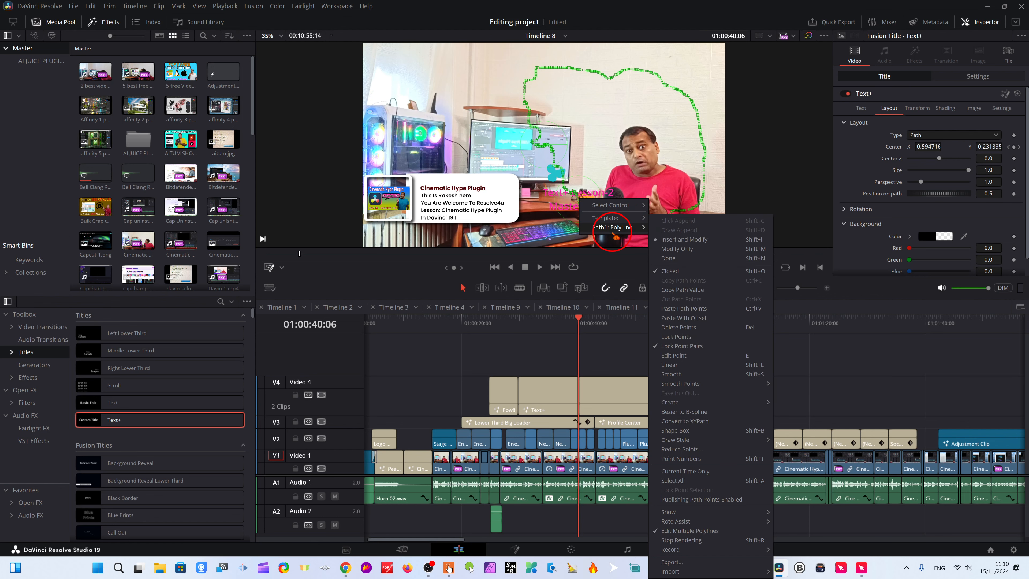
left_click(926, 109)
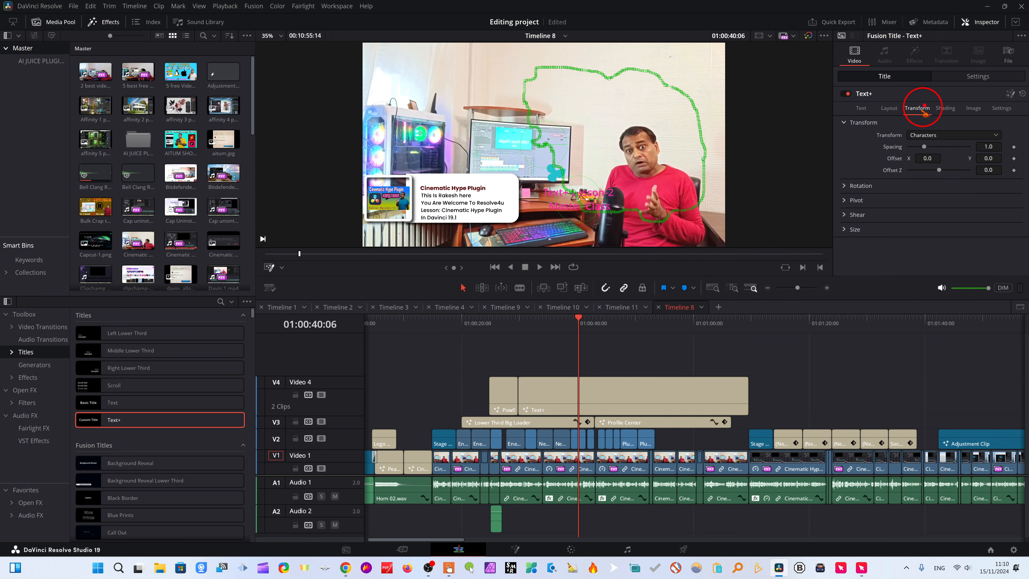
left_click(973, 107)
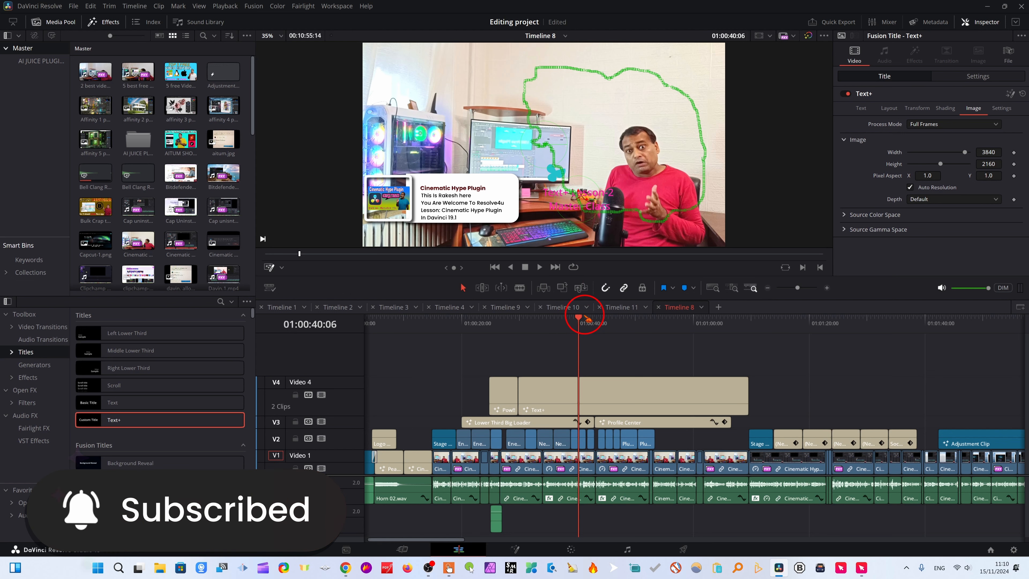
left_click_drag(580, 324, 534, 326)
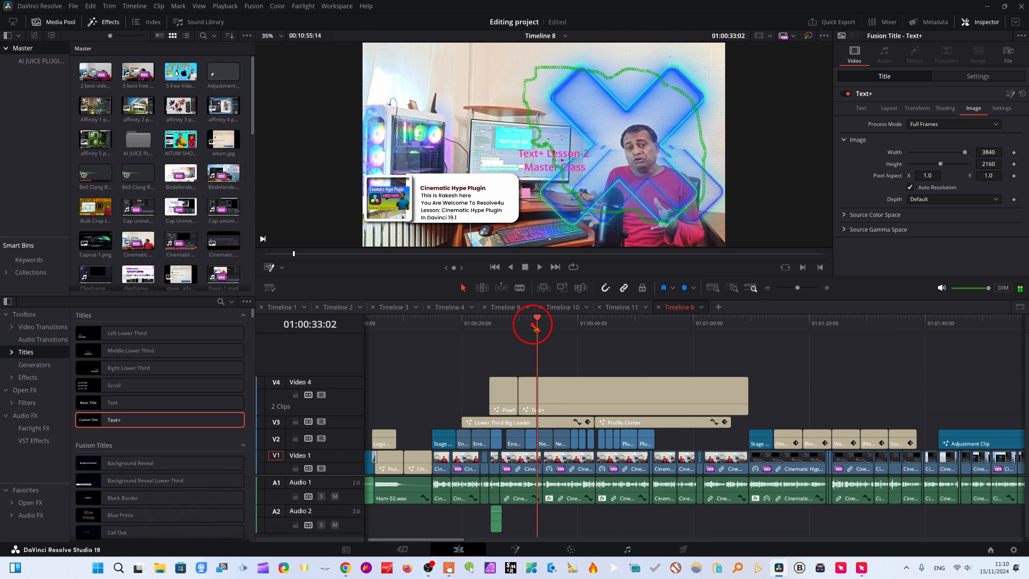